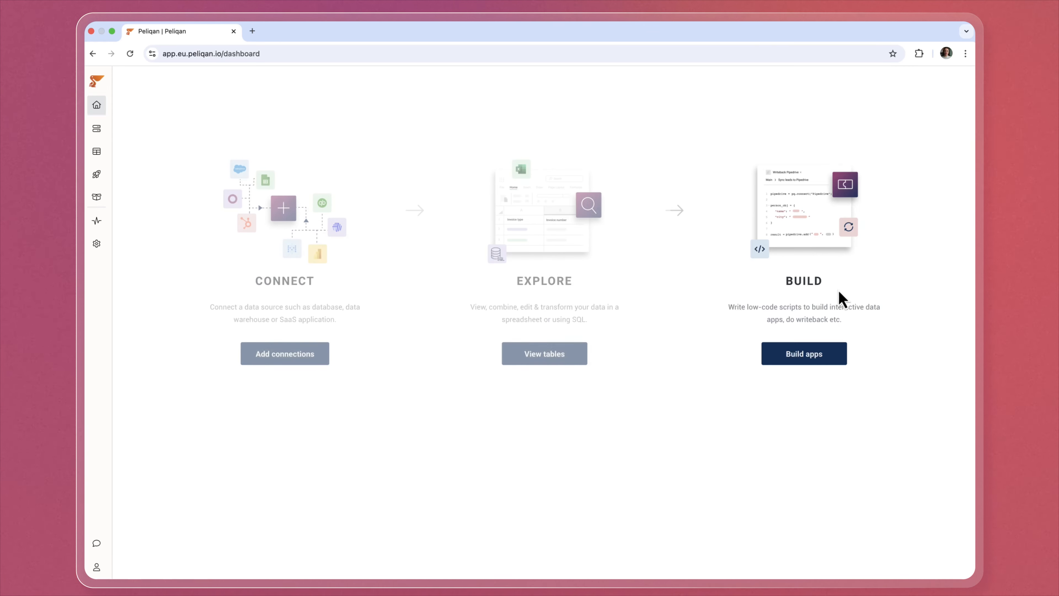
Go to the Connections overview and open the Add new connection dialog.
click(97, 129)
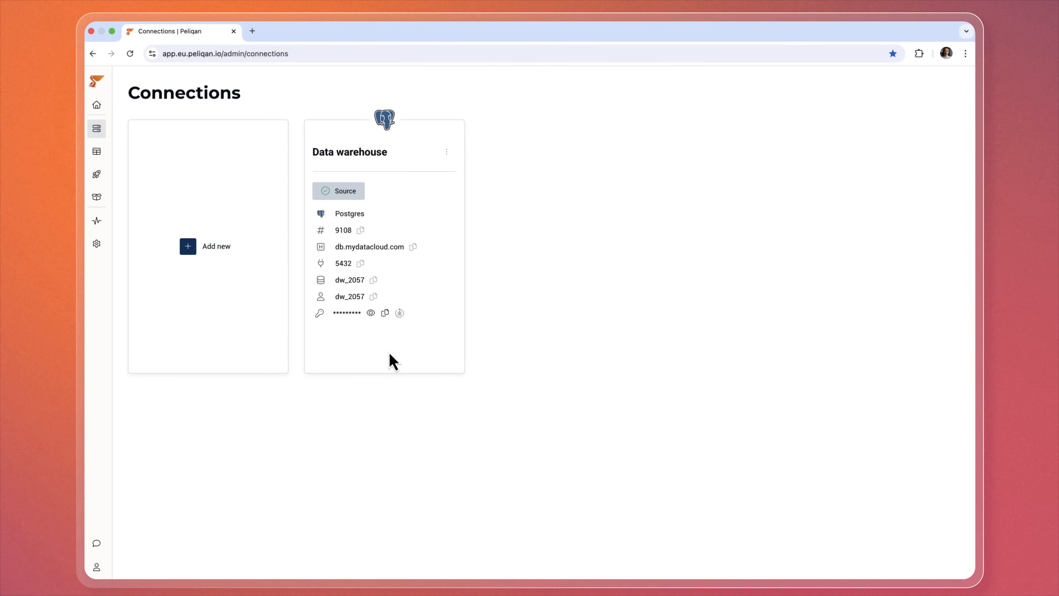
click(210, 249)
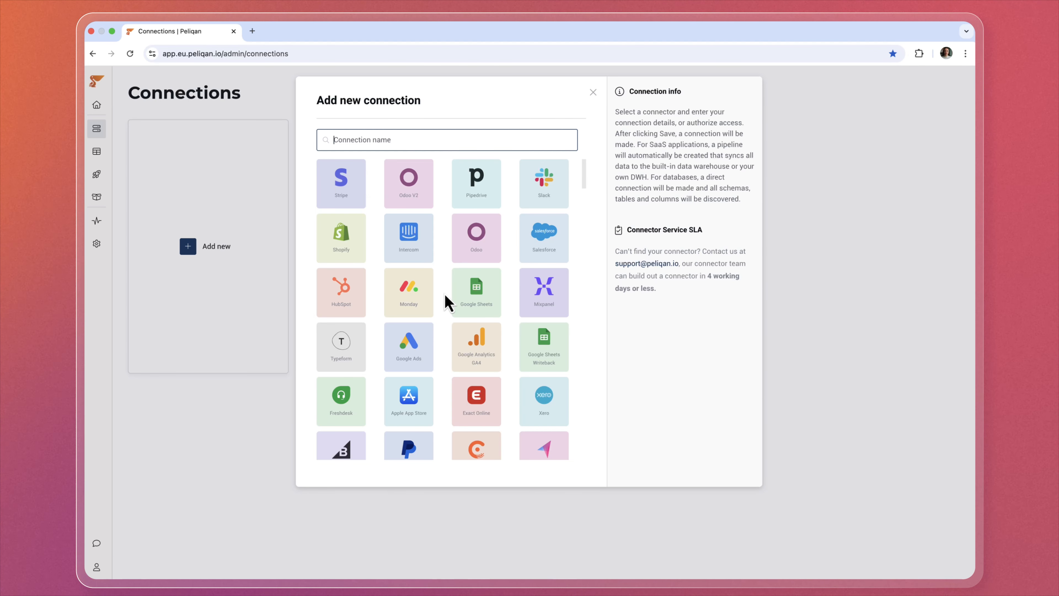
Add a Pipedrive connection with the pasted subdomain and API key, keeping all tables included.
click(484, 201)
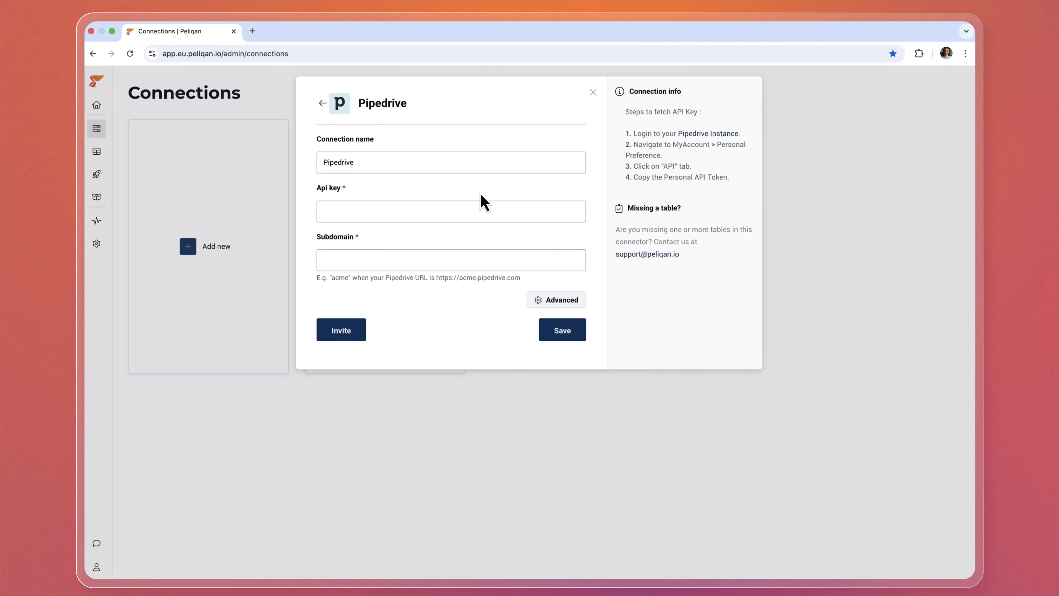
key(super+v)
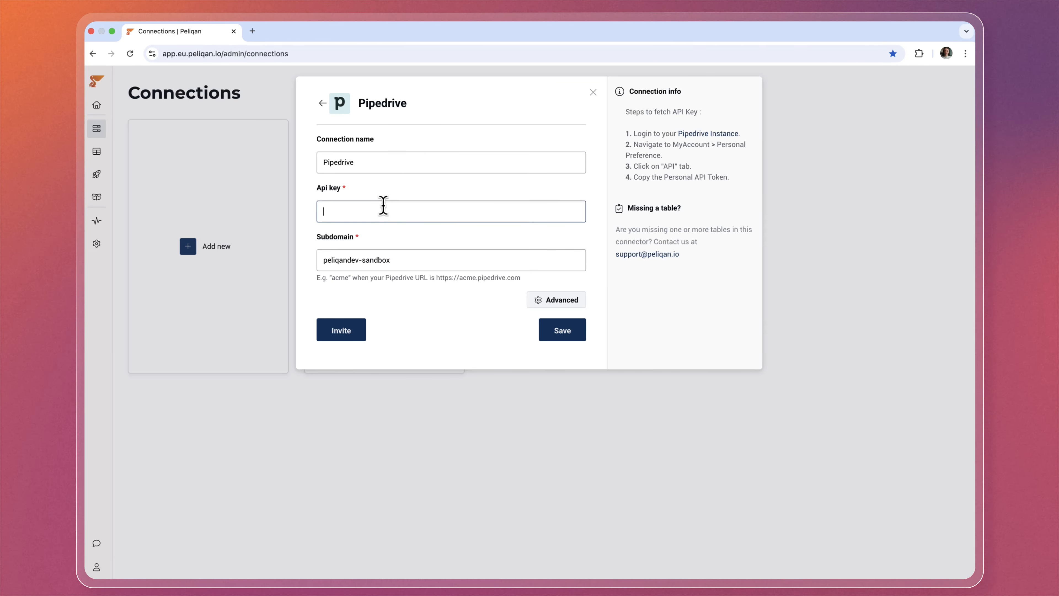
key(super+v)
click(554, 301)
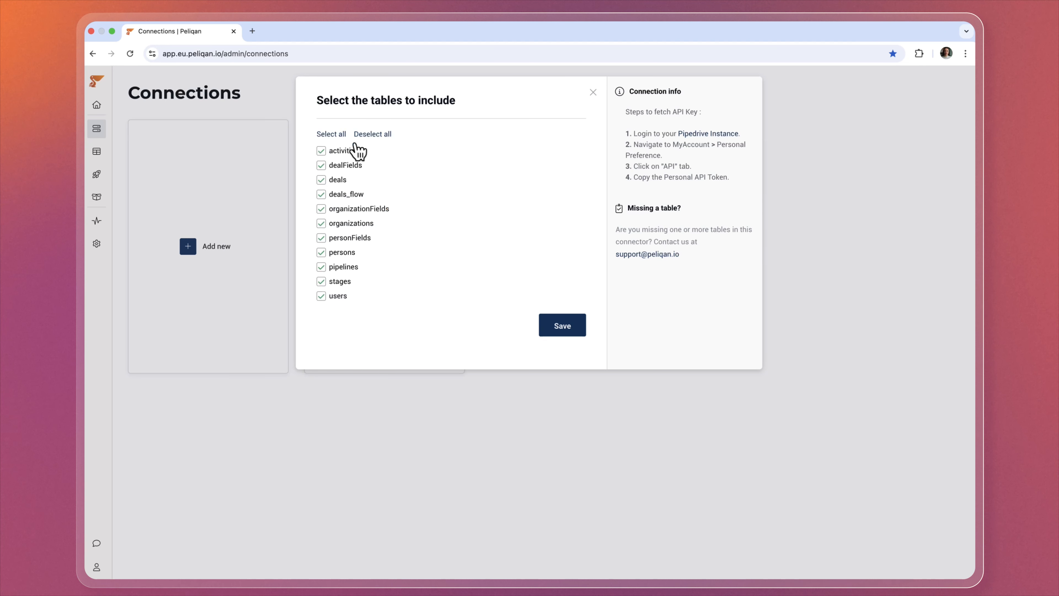
click(567, 333)
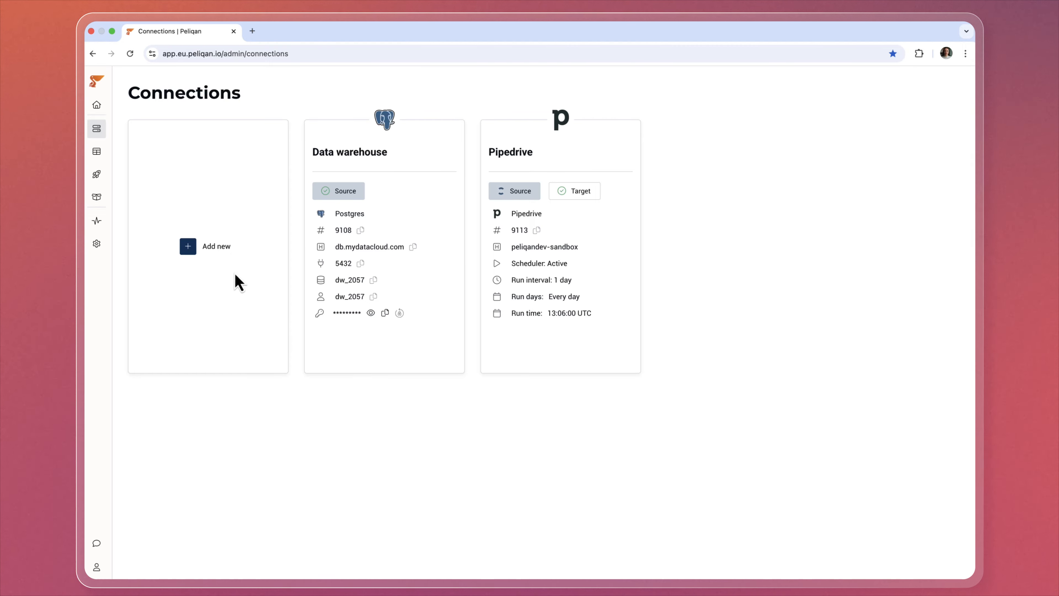
Start an Odoo V2 connection with the account username, base URL and database 'peliqan-demo'.
click(216, 250)
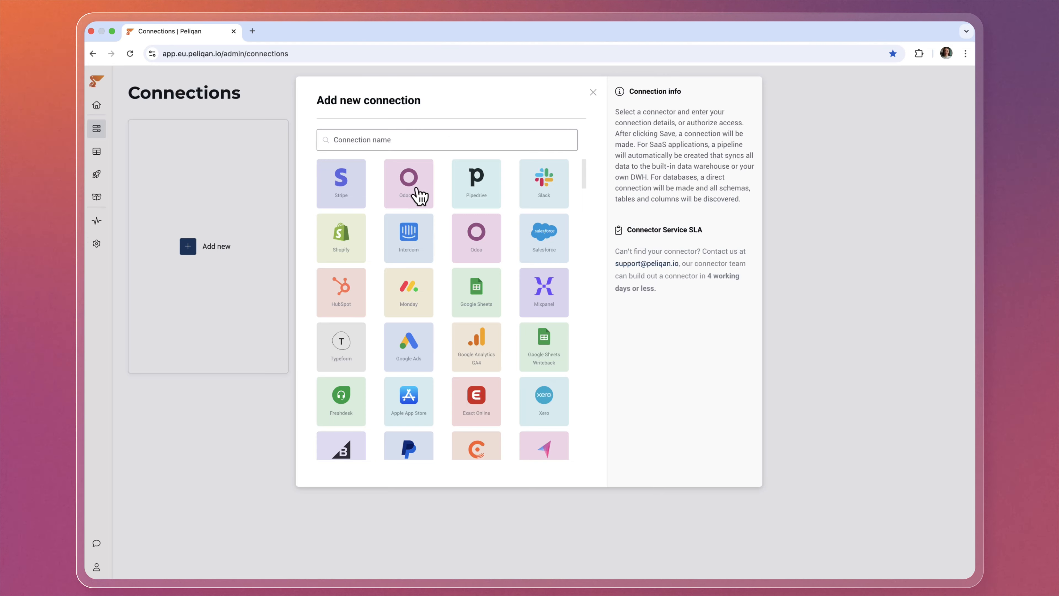
click(412, 196)
click(396, 217)
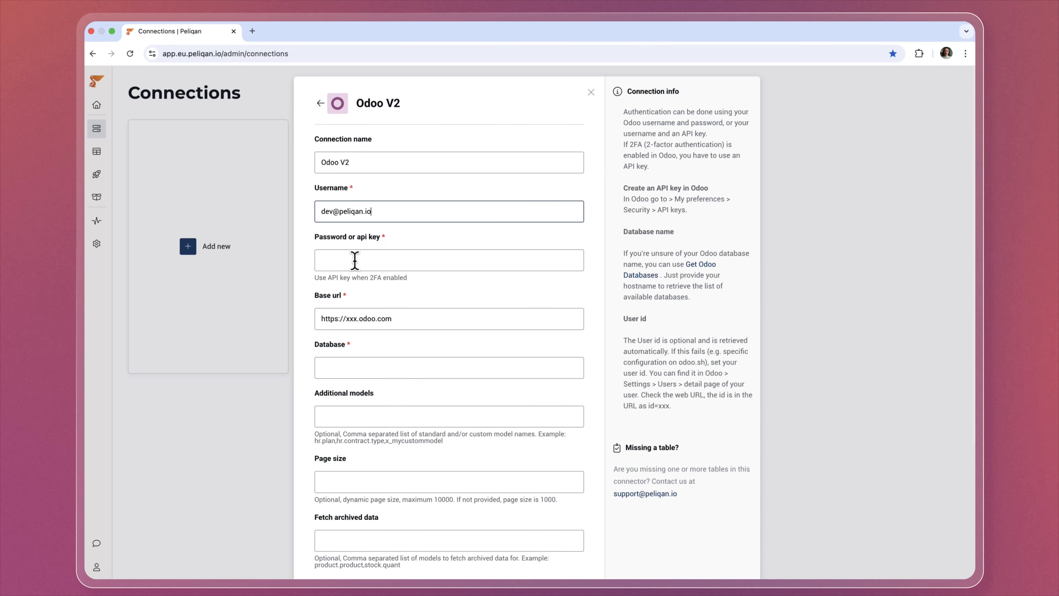
double_click(348, 318)
text(peliqan-demo)
click(347, 368)
text(peliqan-demo)
Include only the res_partner table, choose API key authentication, and save the Odoo connection.
scroll(453, 430, down, 5)
click(453, 463)
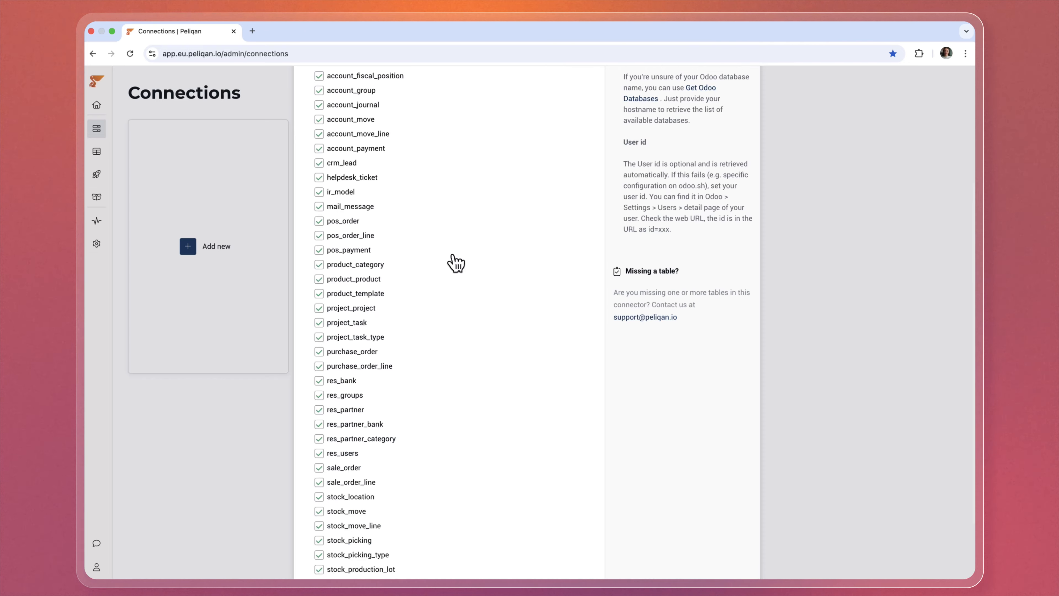
scroll(417, 191, up, 4)
click(370, 134)
scroll(395, 267, down, 6)
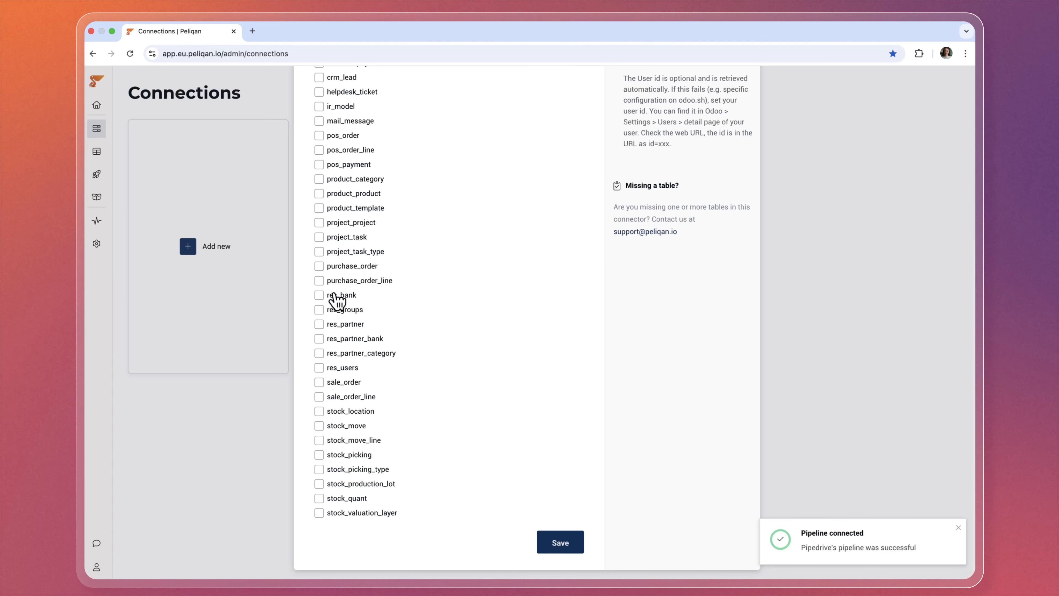
click(559, 542)
click(428, 475)
click(392, 525)
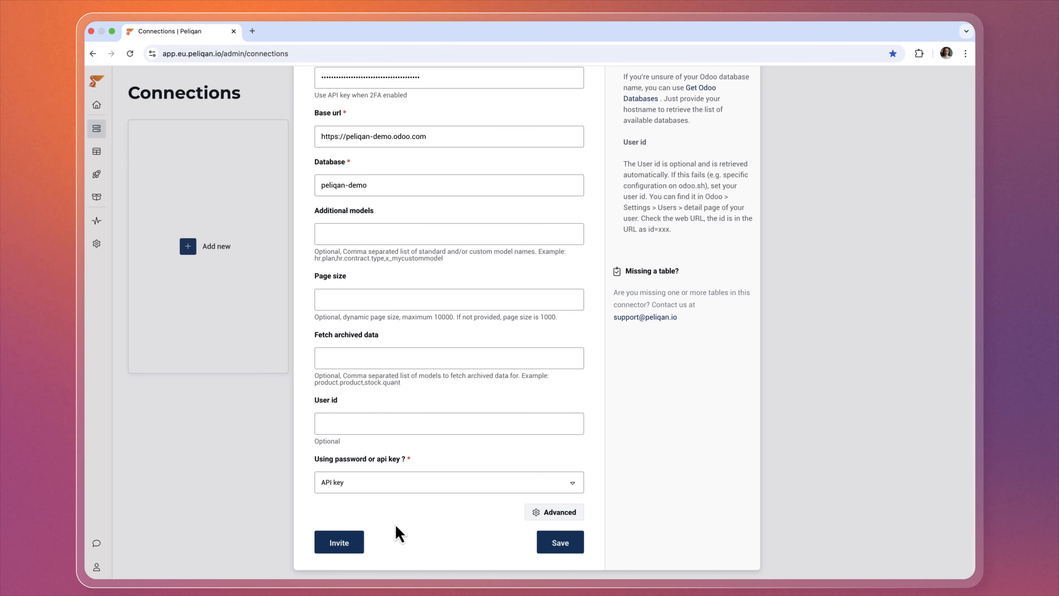
click(552, 543)
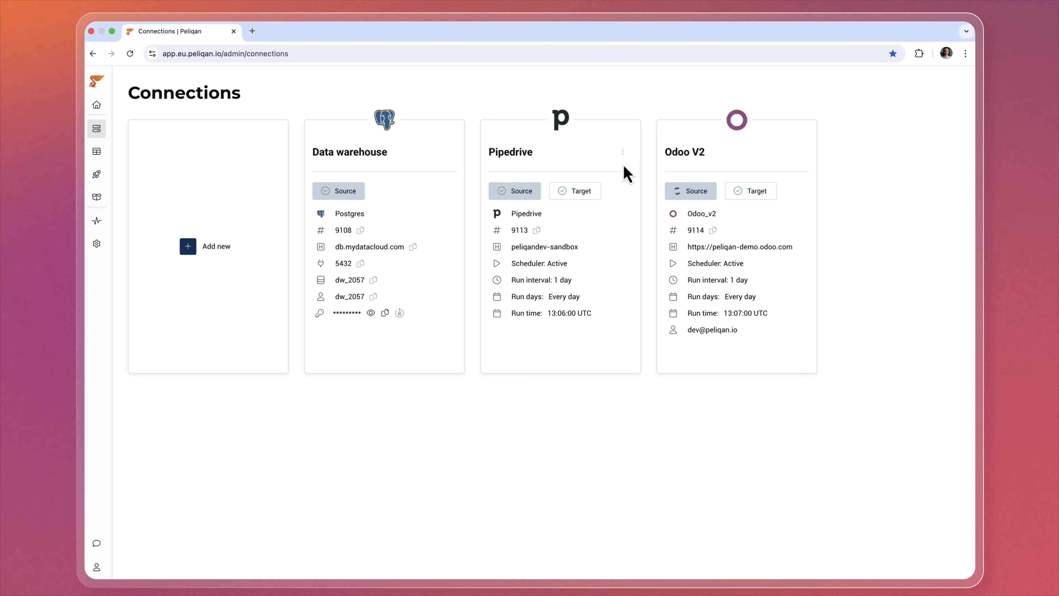
click(622, 153)
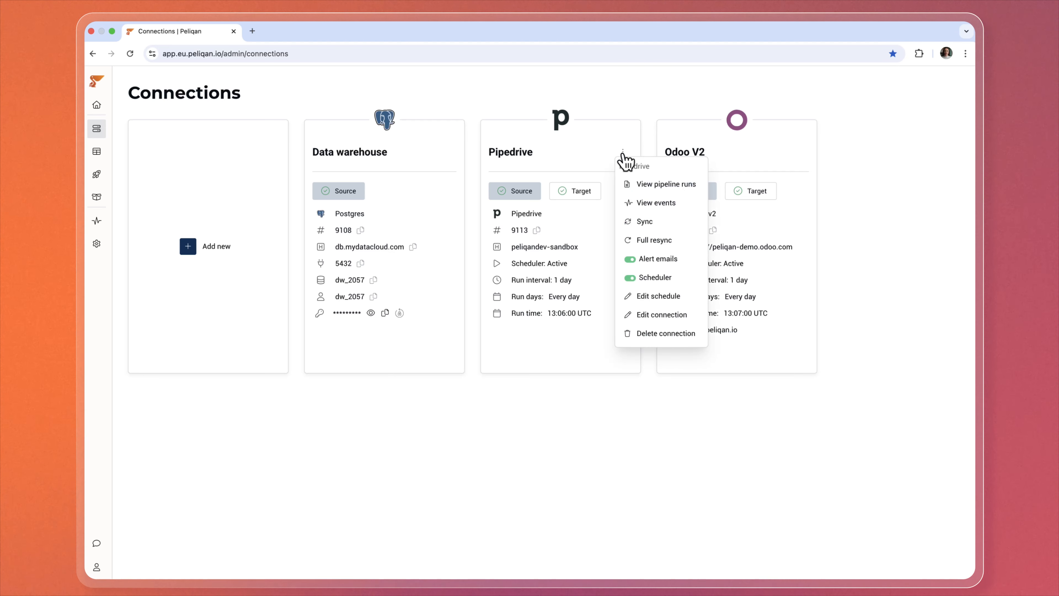
click(645, 185)
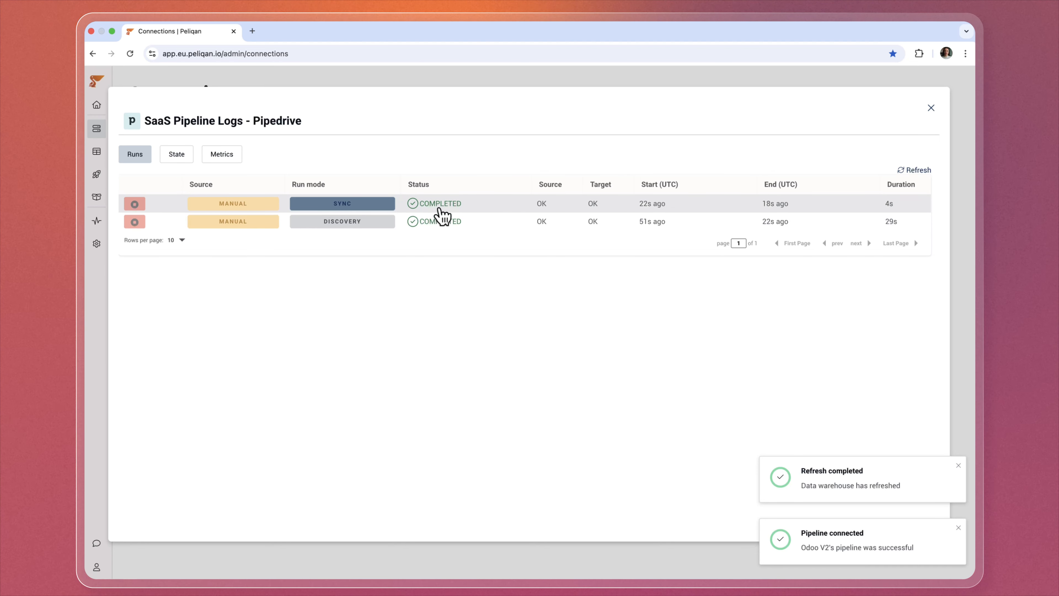
click(441, 208)
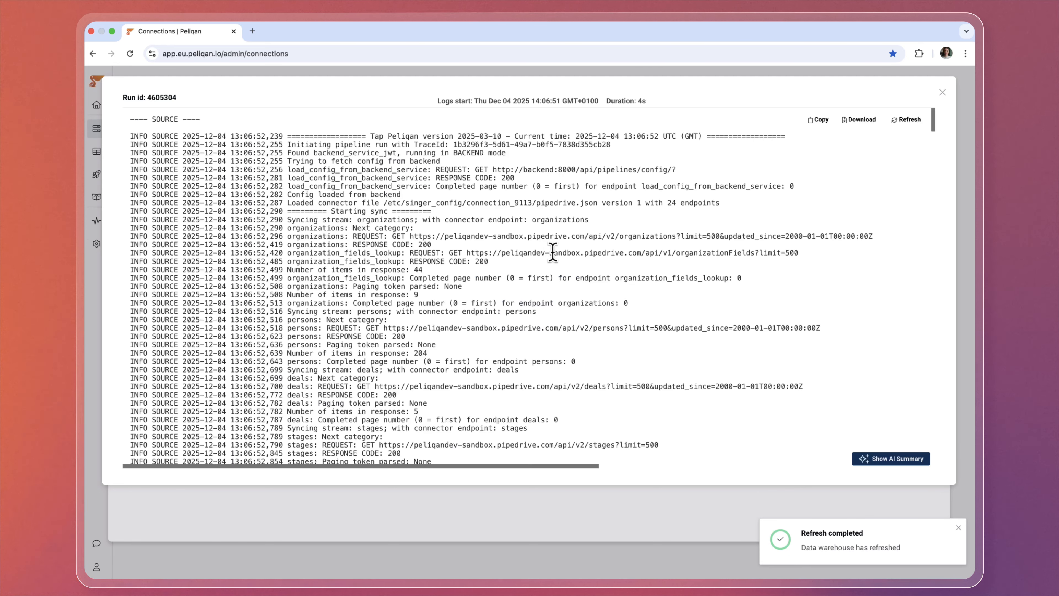
scroll(559, 255, down, 4)
scroll(563, 260, down, 10)
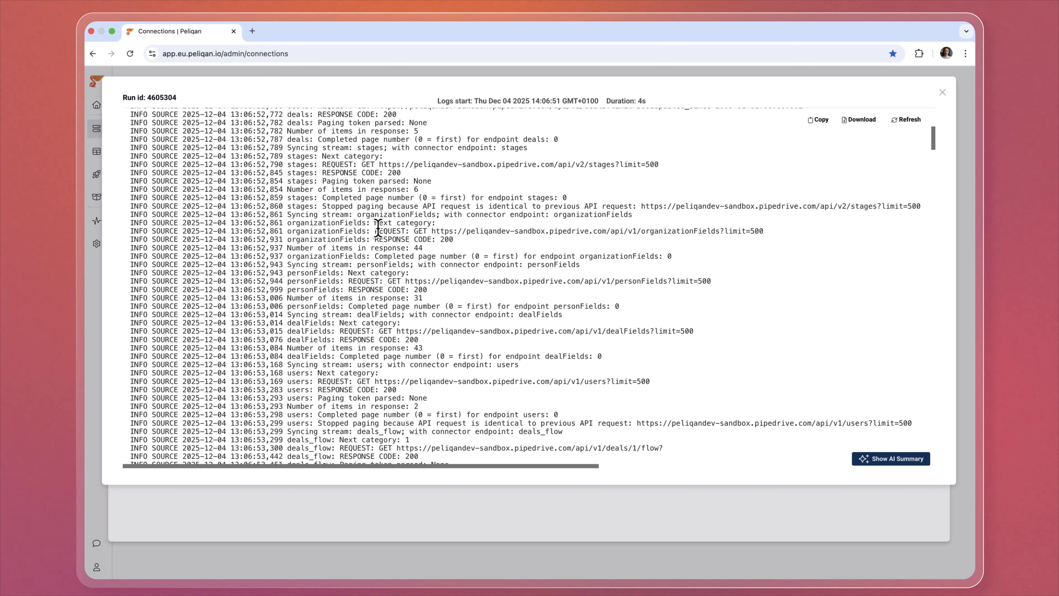
click(892, 459)
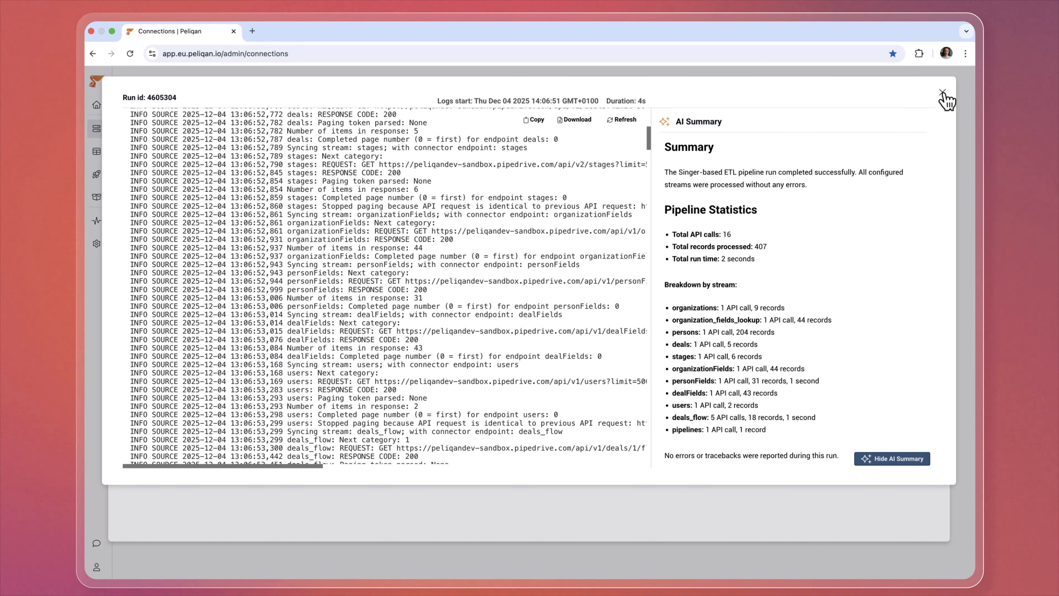
click(942, 93)
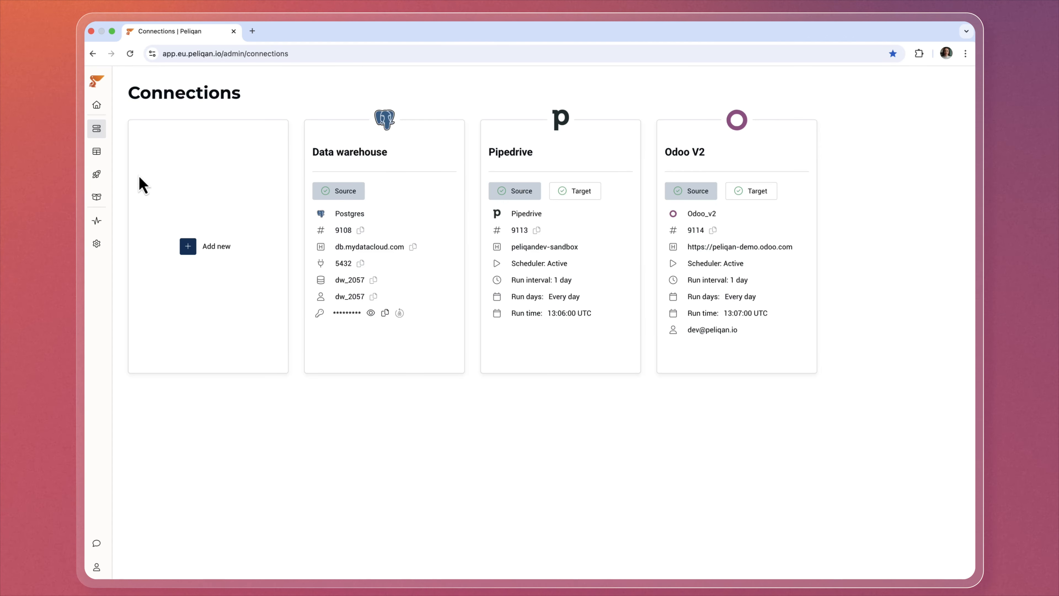
Open the synced res_partner table from the data warehouse explorer.
click(102, 160)
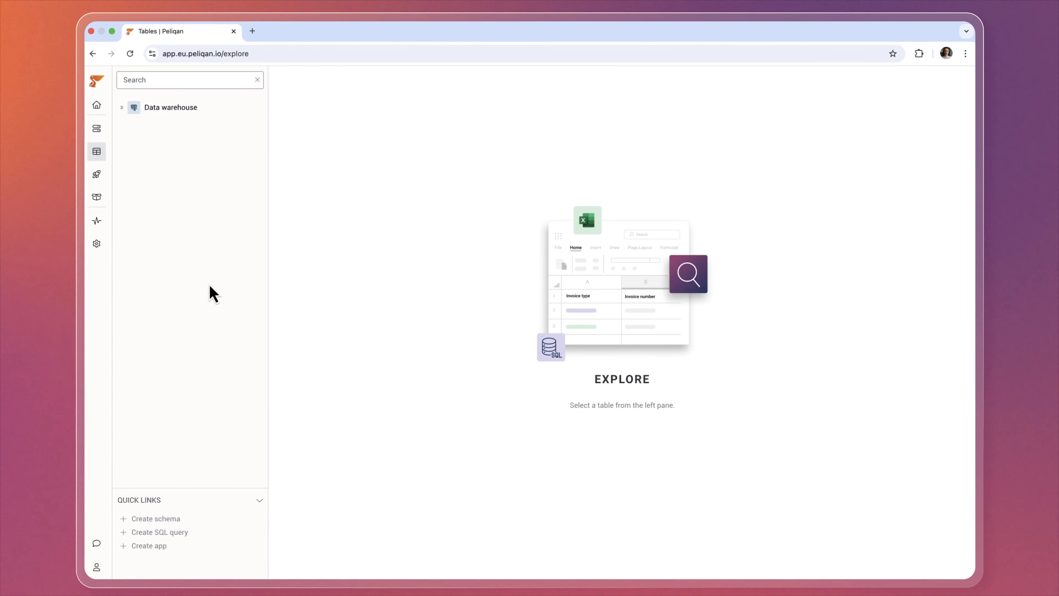
click(122, 108)
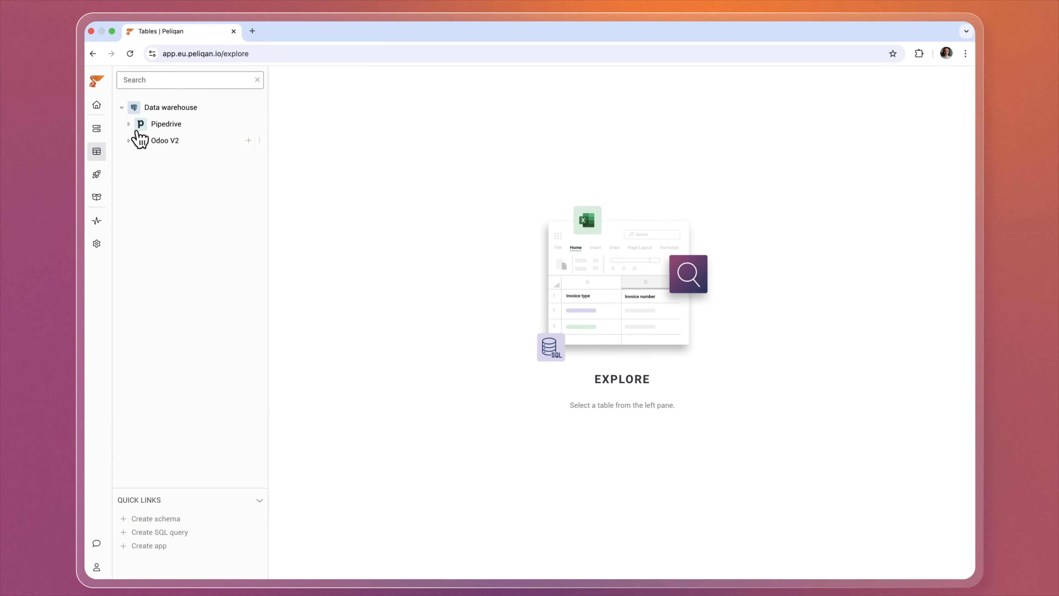
click(130, 124)
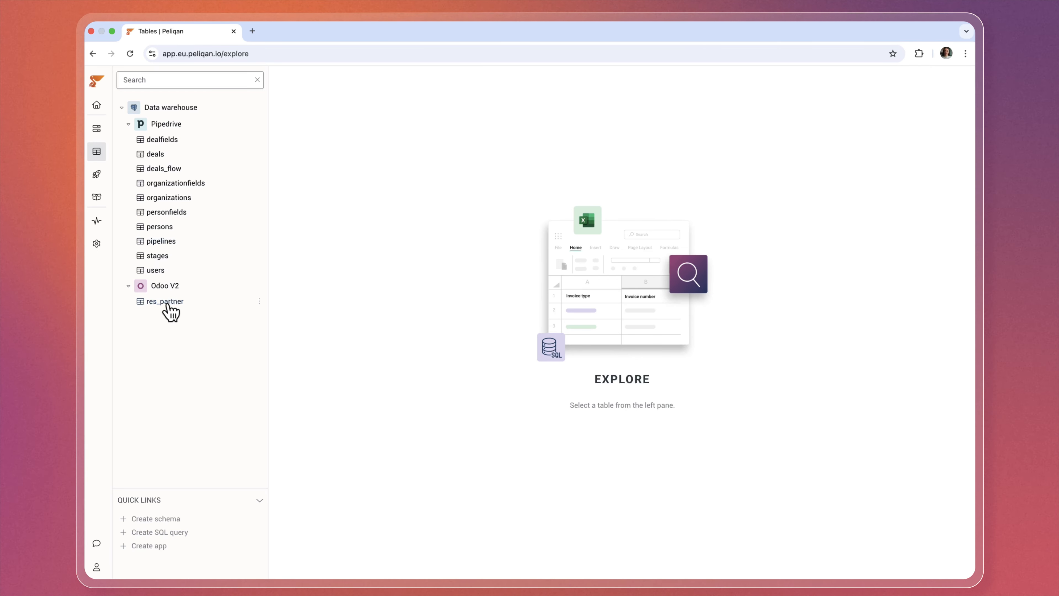
click(169, 306)
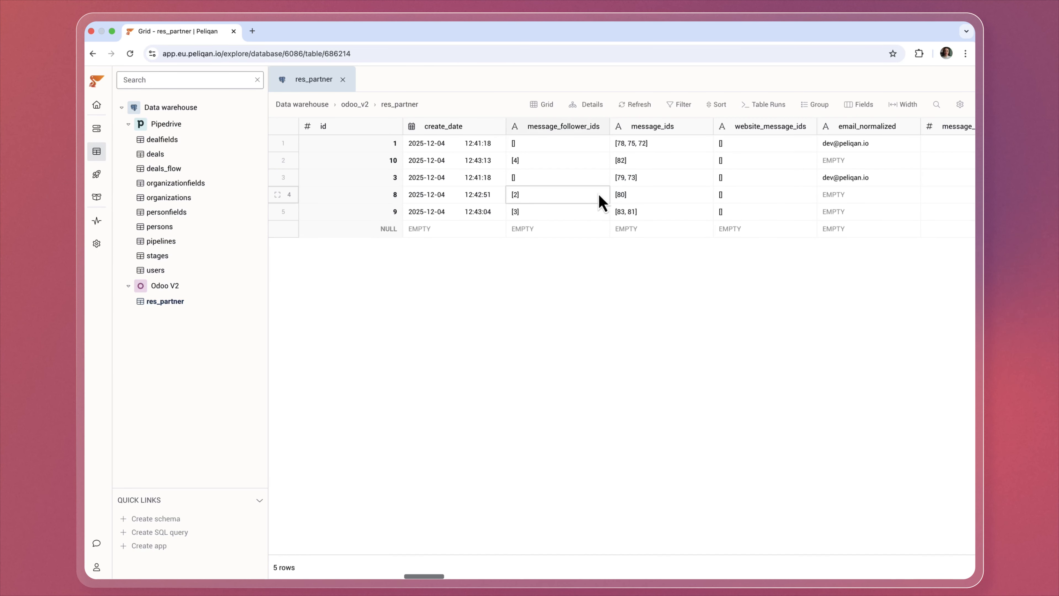
scroll(600, 203, right, 10)
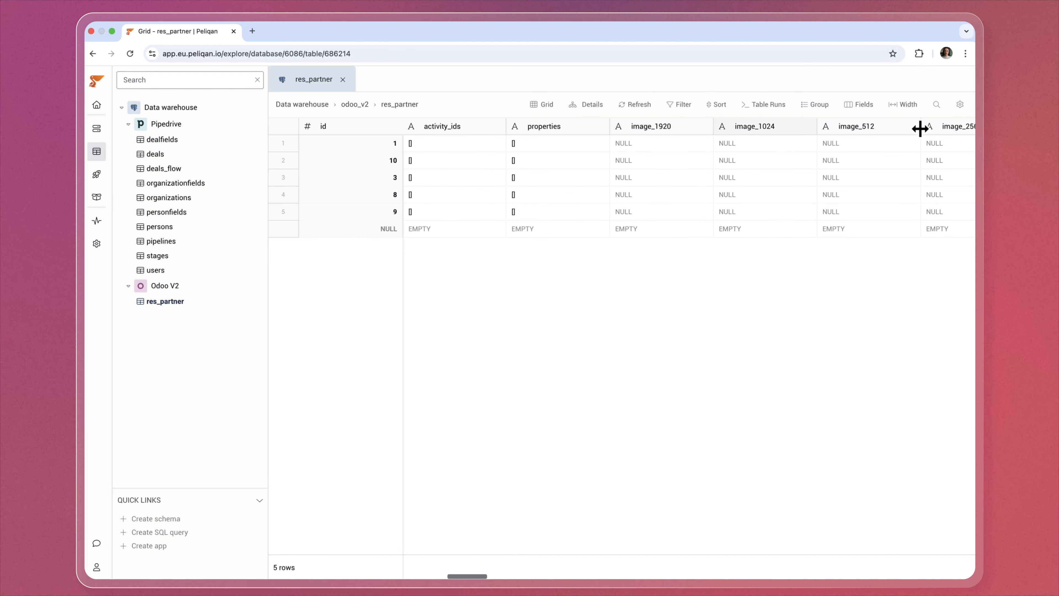
Search the field list for 'name' and jump the grid to the company_name column.
click(859, 105)
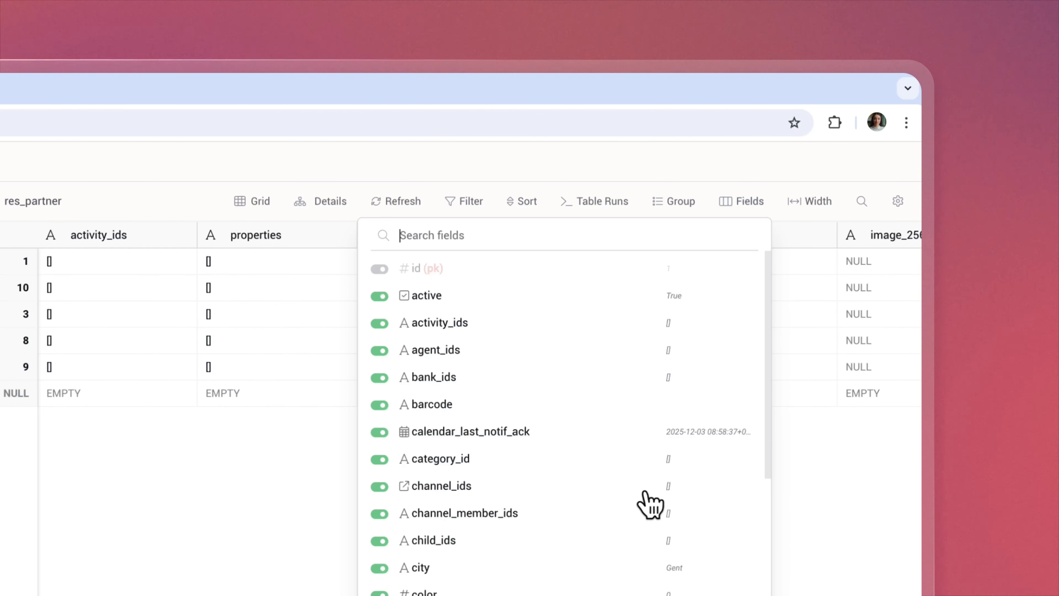
scroll(647, 503, down, 10)
text(name)
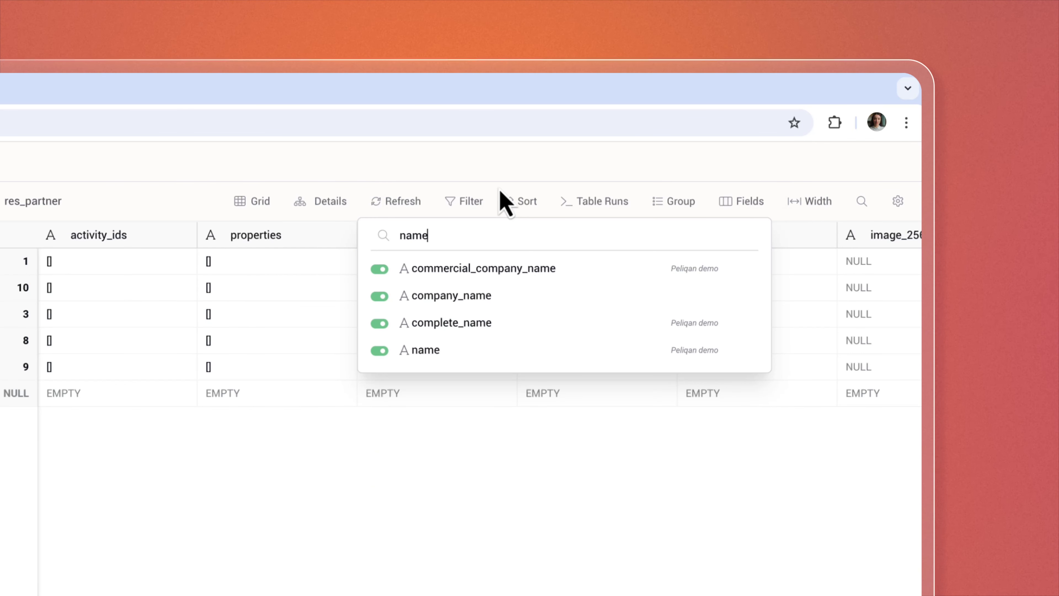
click(403, 295)
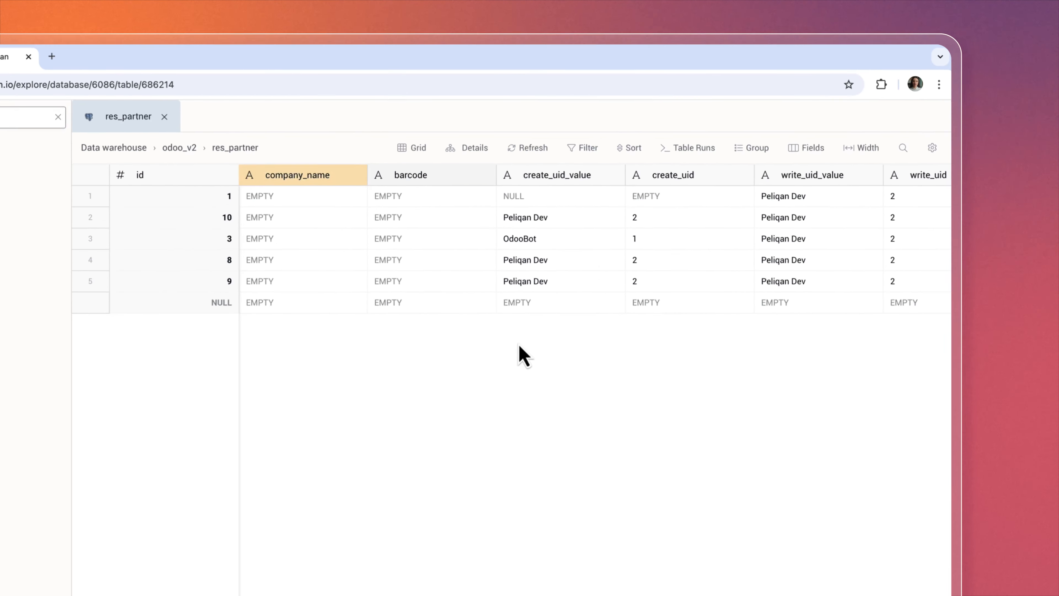
scroll(329, 342, right, 3)
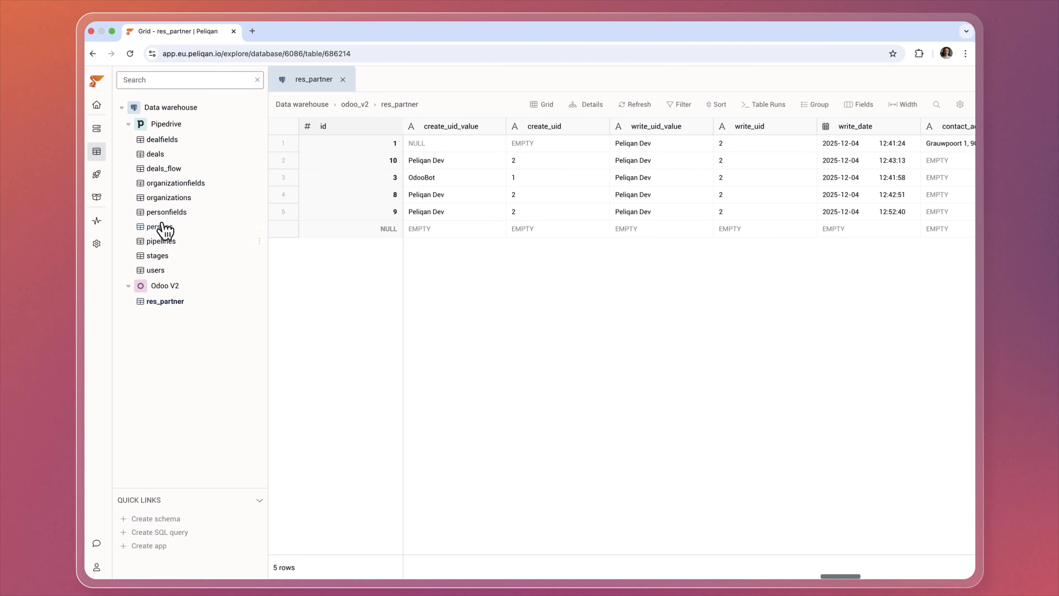
Open the Pipedrive organizations table and search it for 'Pepsi'.
click(164, 198)
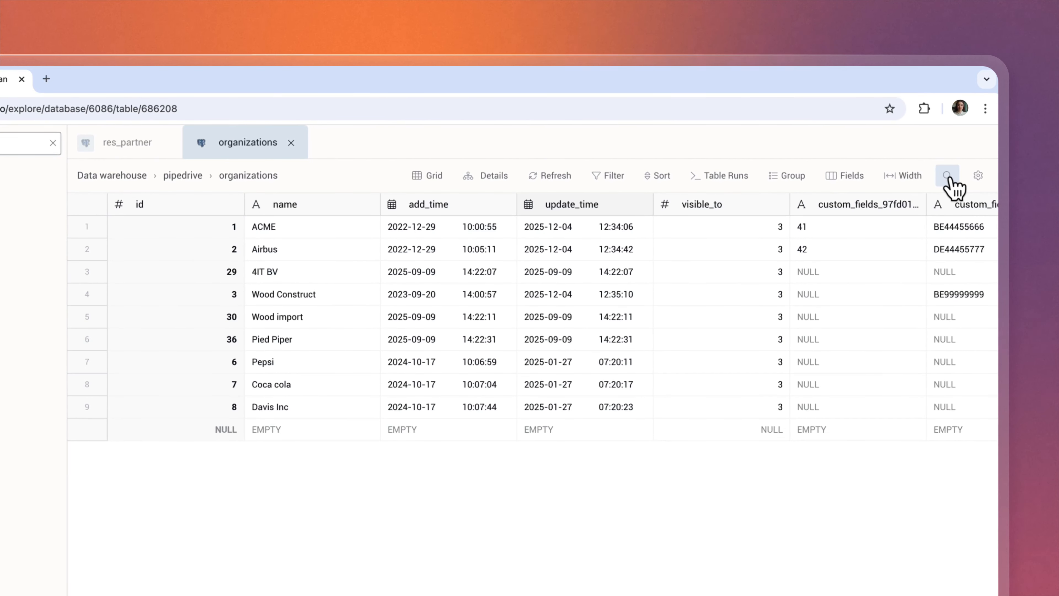
click(949, 178)
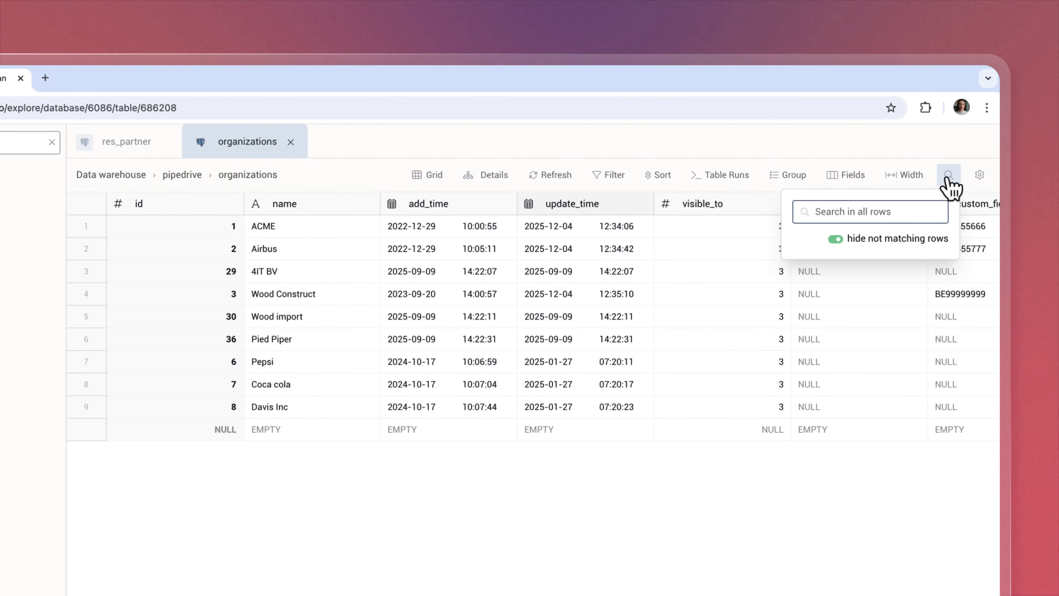
text(Pepsi)
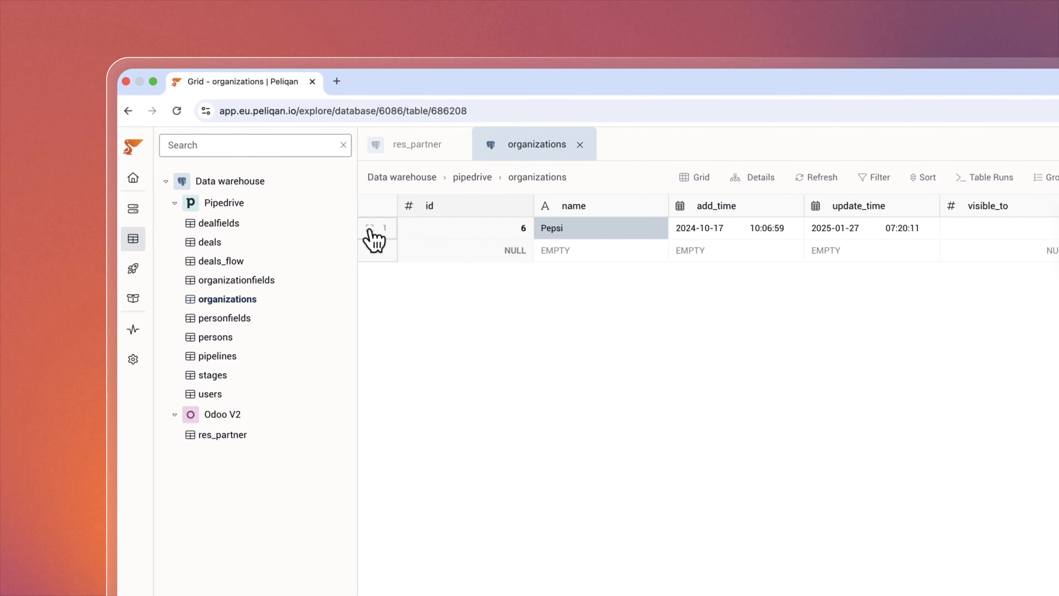
Inspect the full Pepsi organization record, then close it.
click(370, 230)
scroll(663, 476, down, 3)
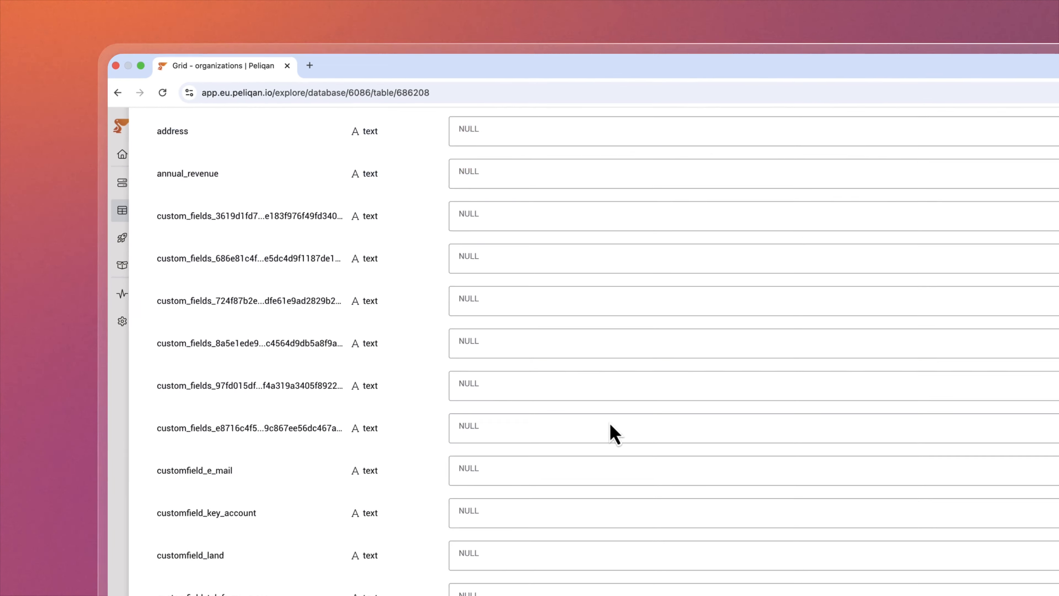
scroll(614, 434, down, 10)
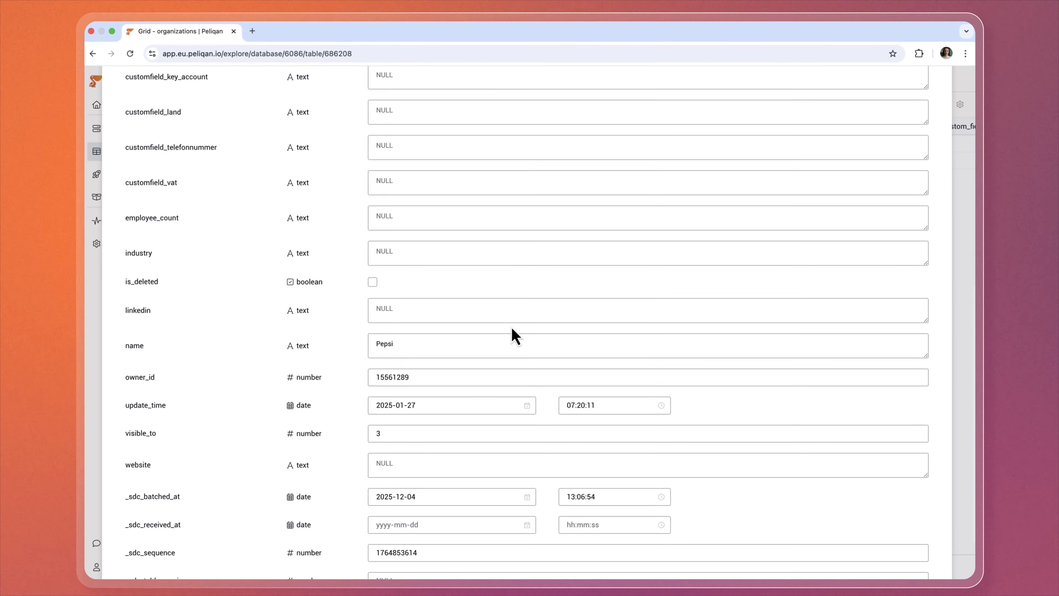
scroll(511, 325, up, 15)
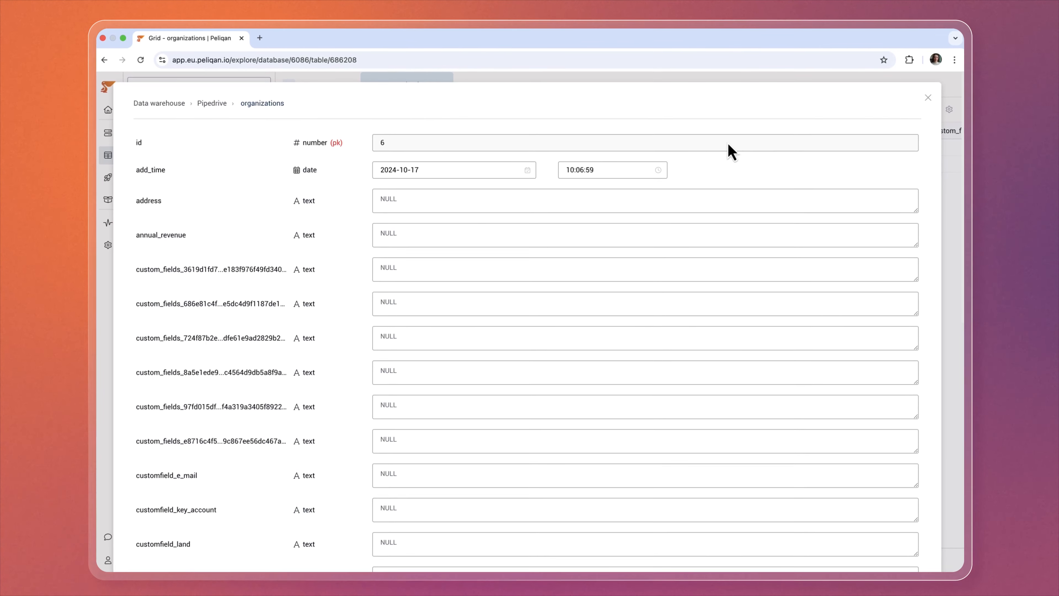
click(927, 101)
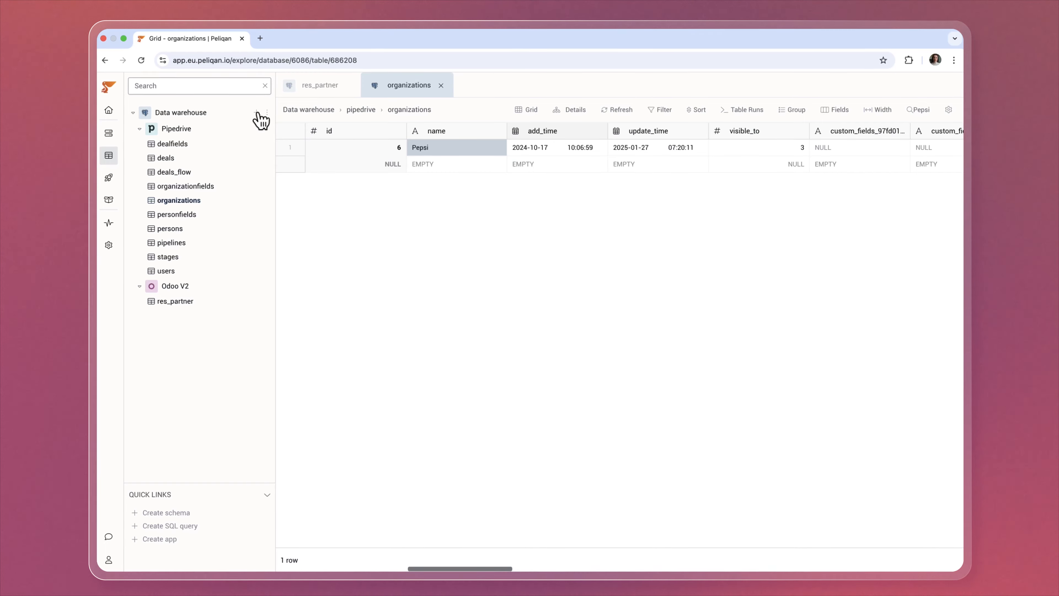
Create a 'My Queries' schema holding a new unified_customers SQL query, with the side panel widened.
click(256, 112)
click(259, 139)
click(344, 161)
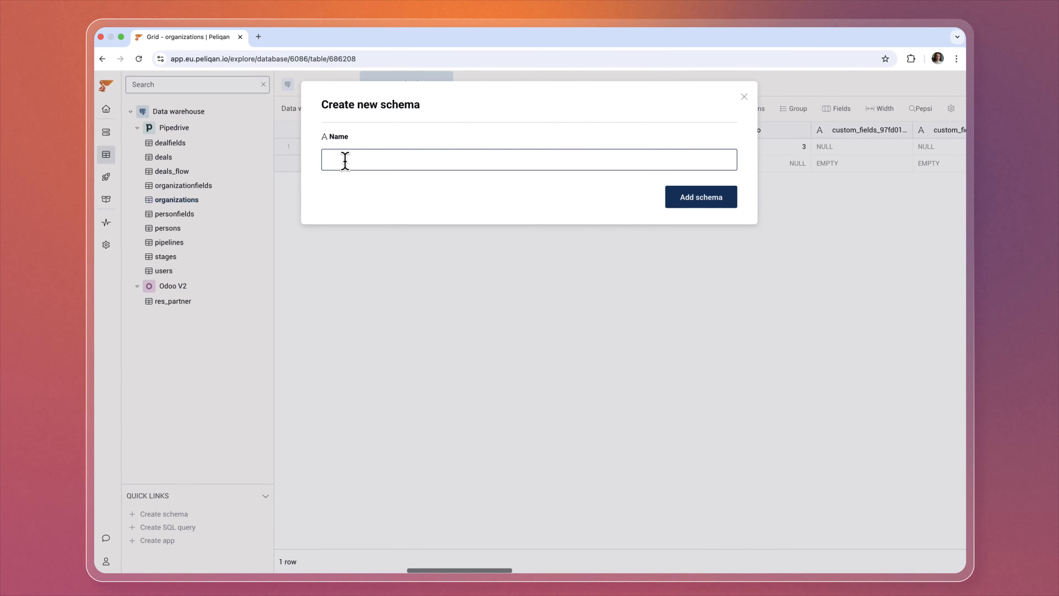
text(My )
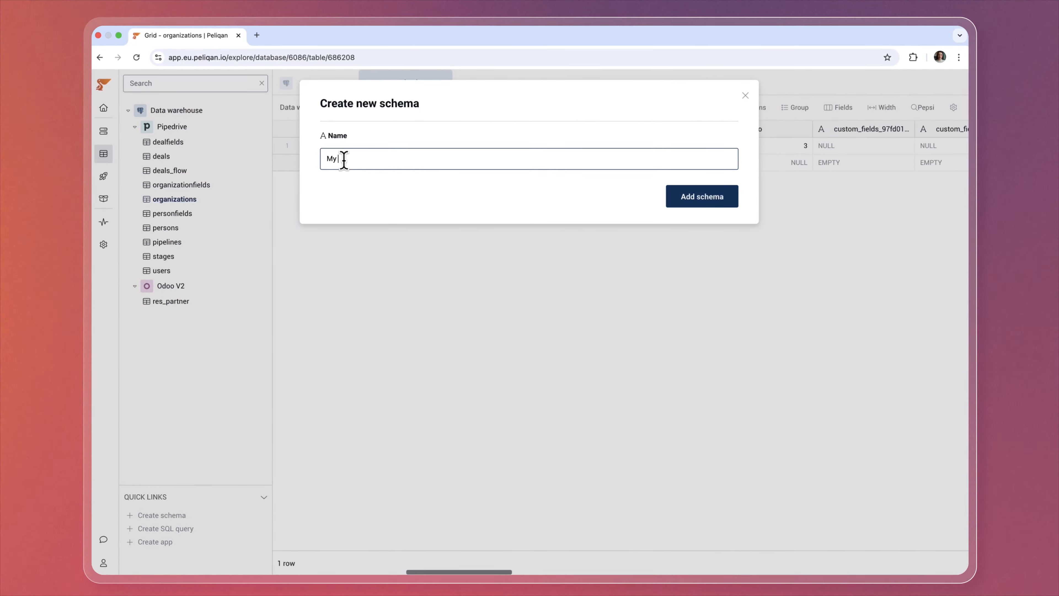
text(Queries)
click(692, 199)
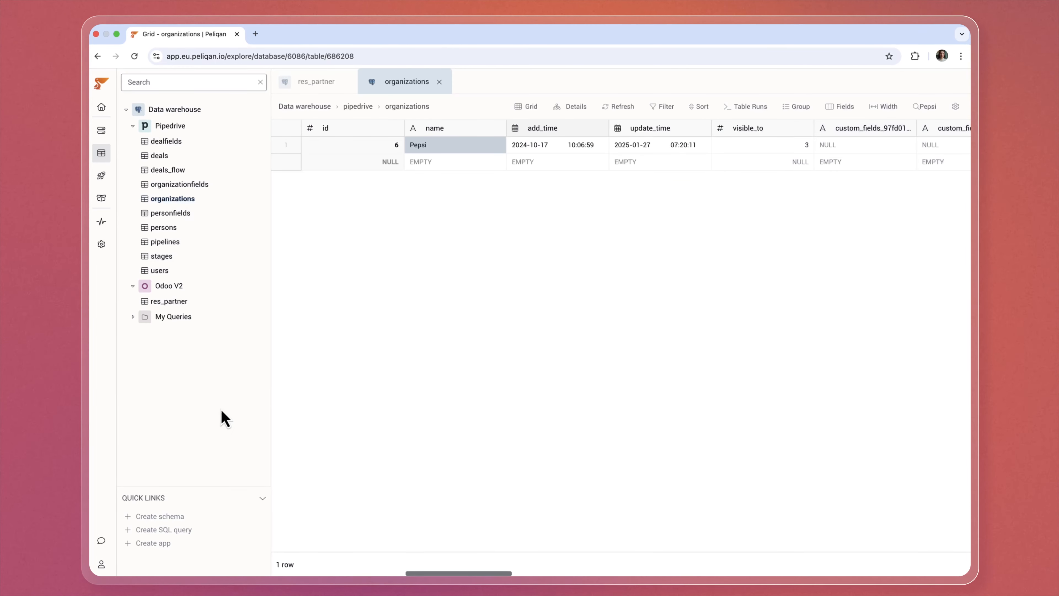
click(251, 316)
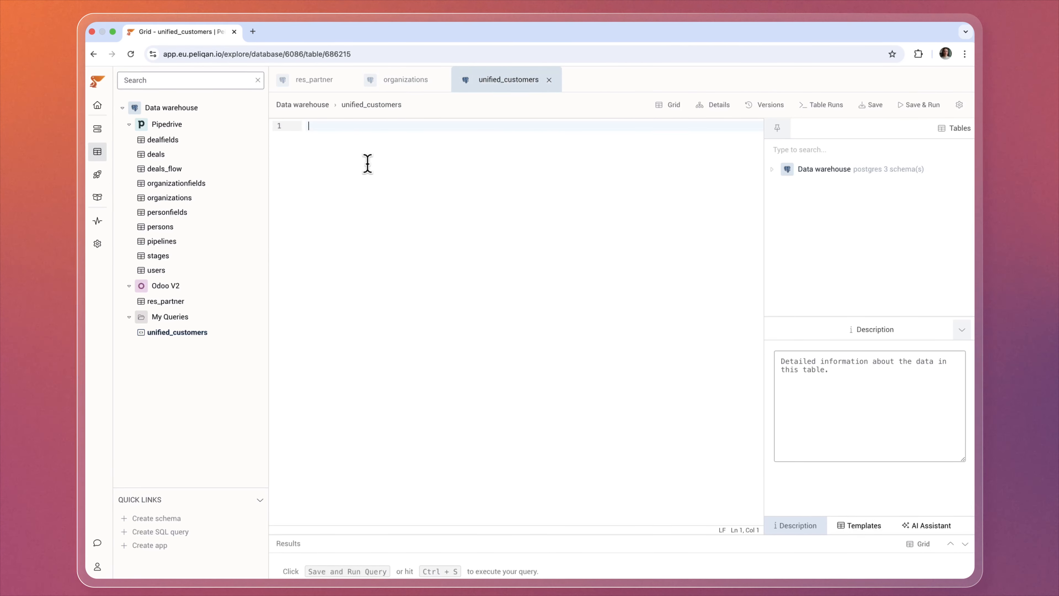
drag(762, 232, 655, 225)
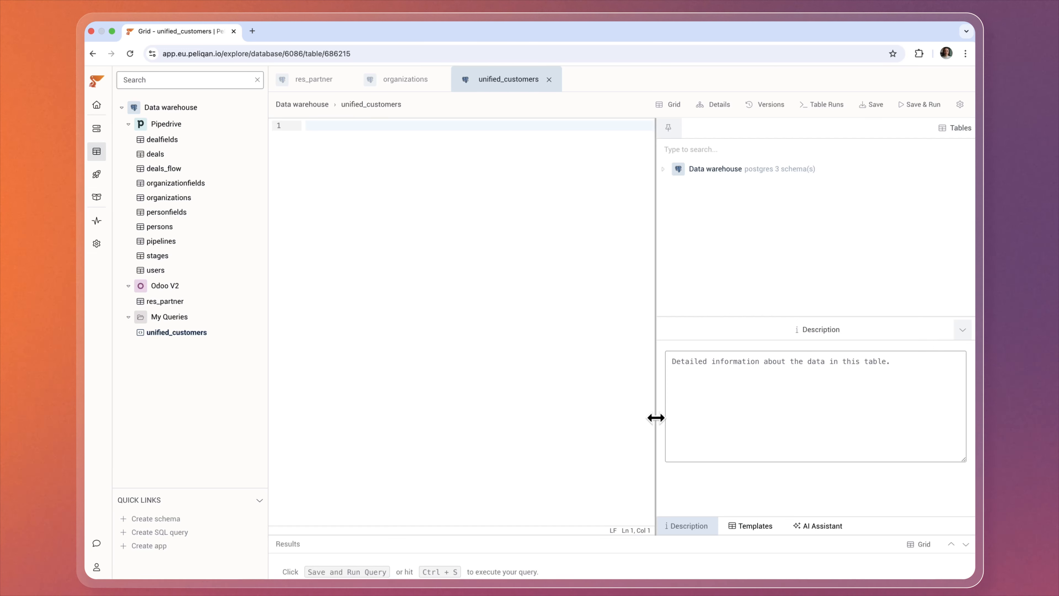
Ask the AI assistant to 'join odoo partners with pipedrive organizations by VAT' and copy its SQL into the editor.
click(817, 526)
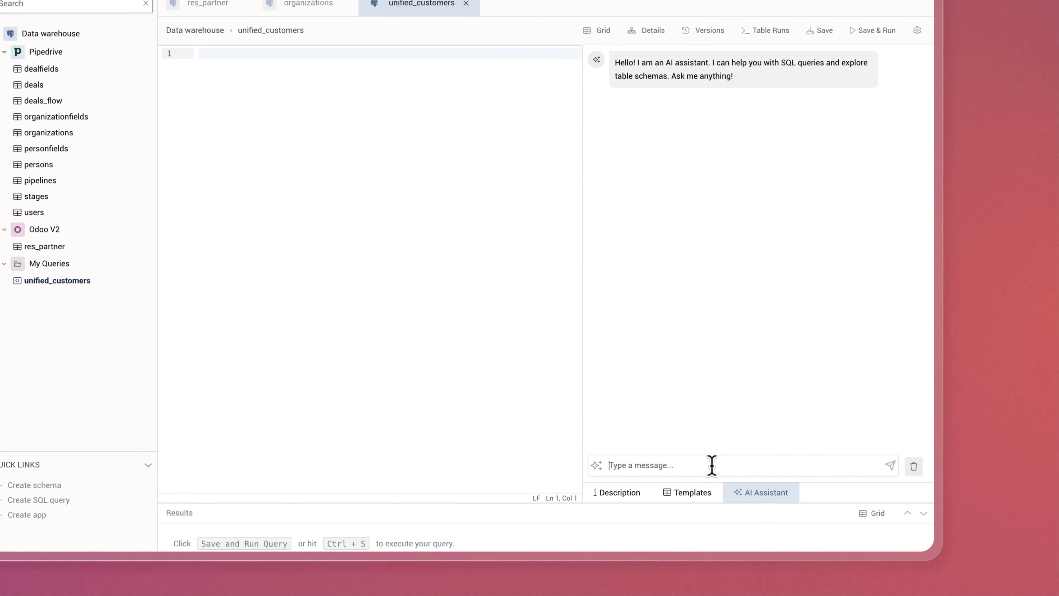
text(join odoo pa)
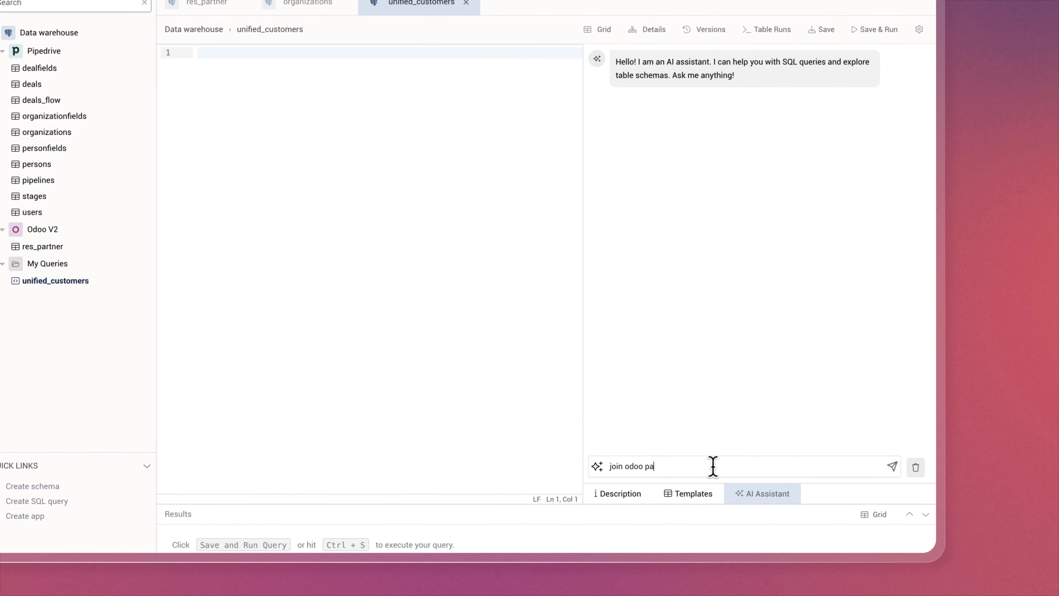
text(rtners with pipedrive o)
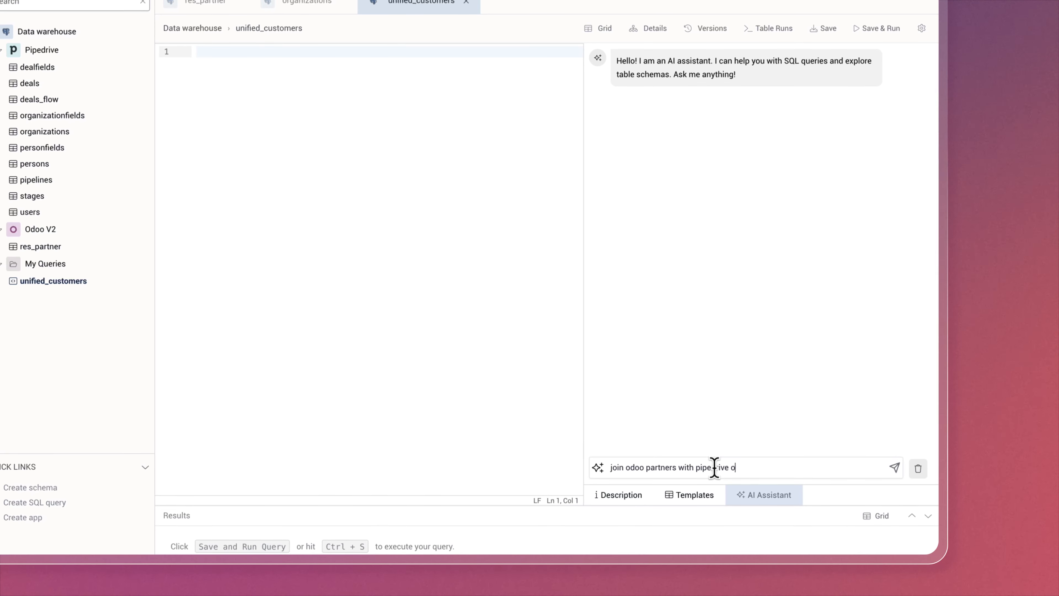
text(rganizations by VA)
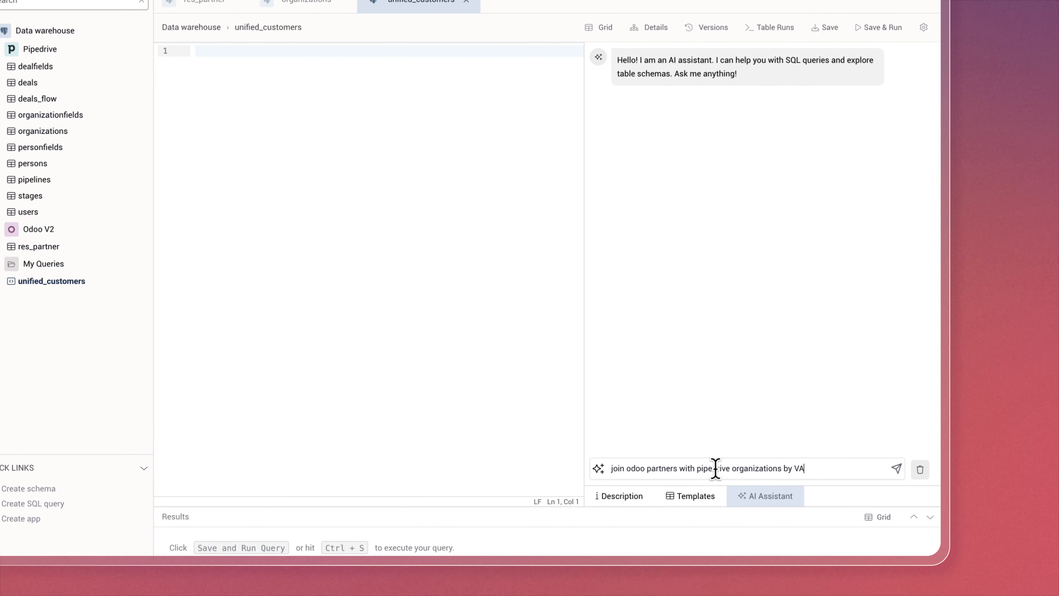
text(T)
key(Return)
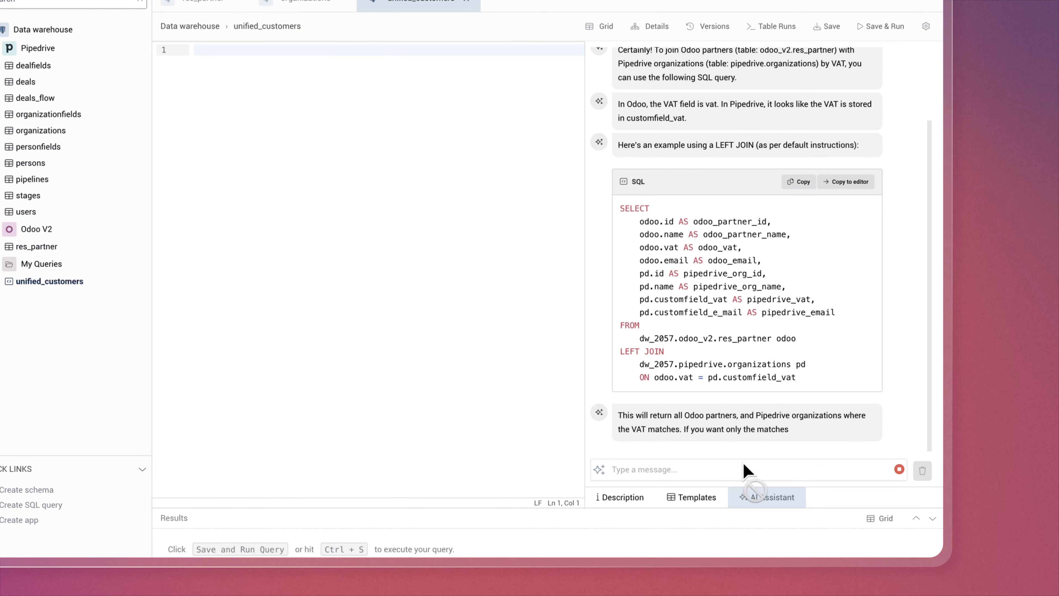
click(830, 157)
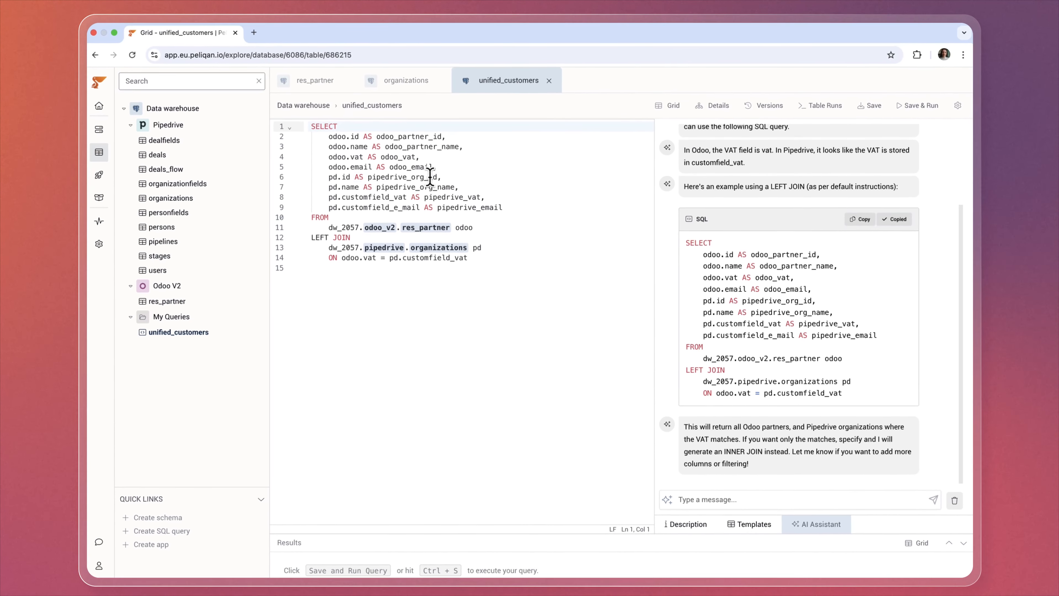
Review the generated join on res_partner, then save and run unified_customers for 5 rows.
click(330, 107)
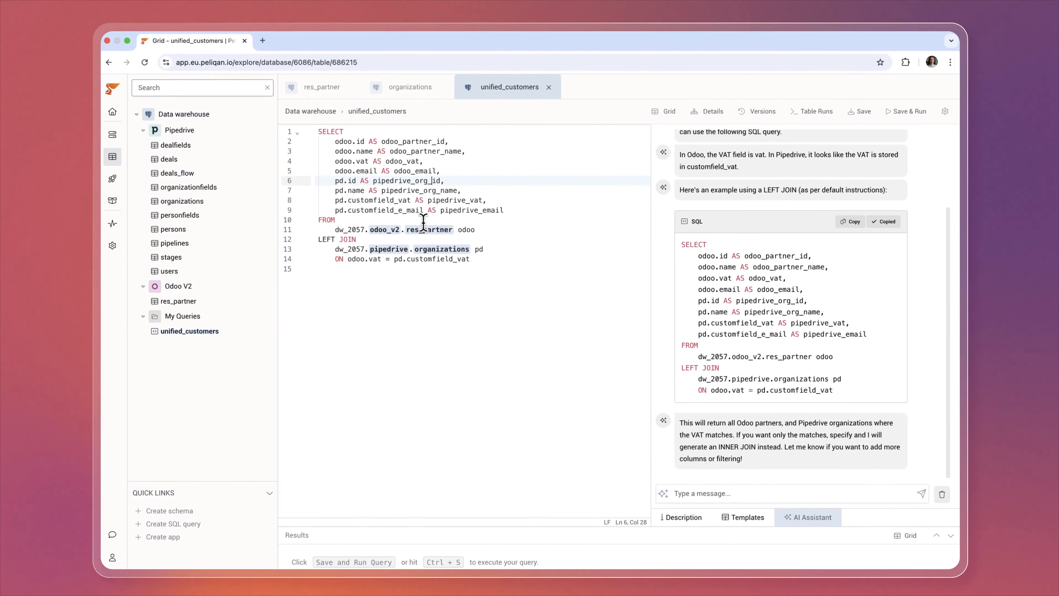
mouse_move(427, 231)
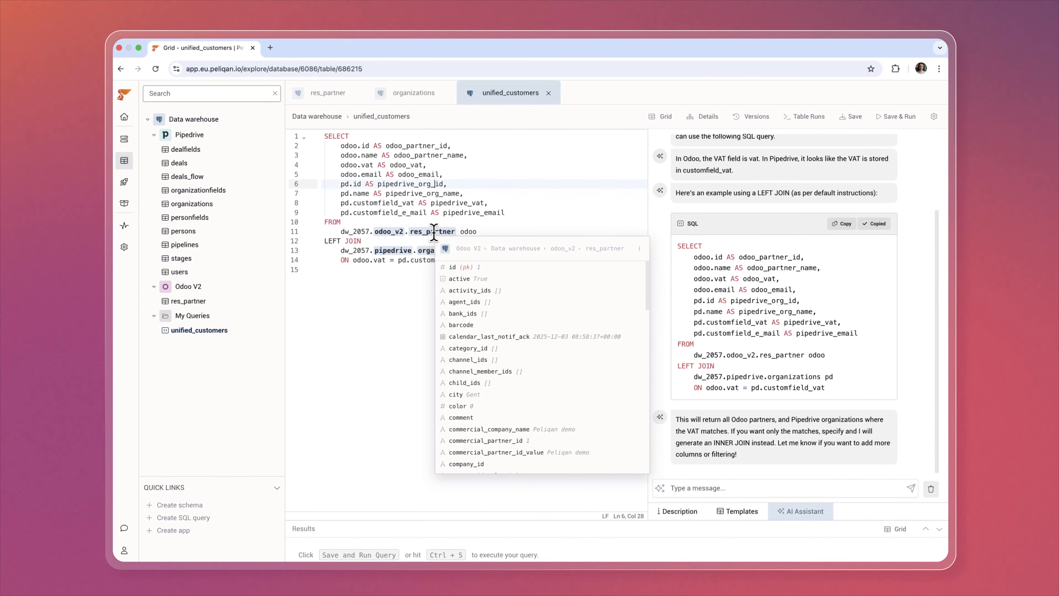
scroll(500, 324, down, 5)
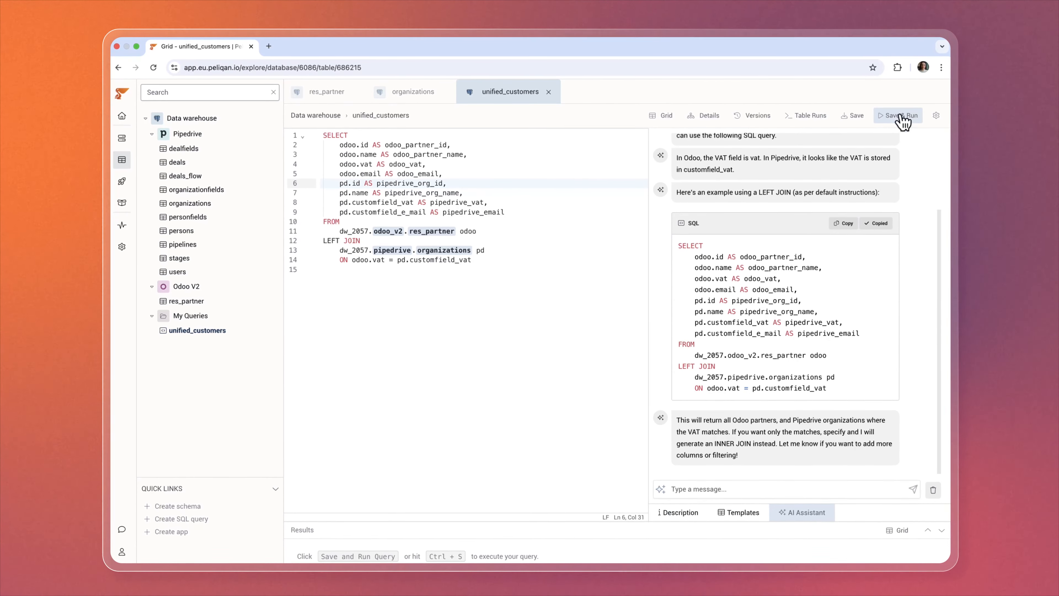
click(900, 118)
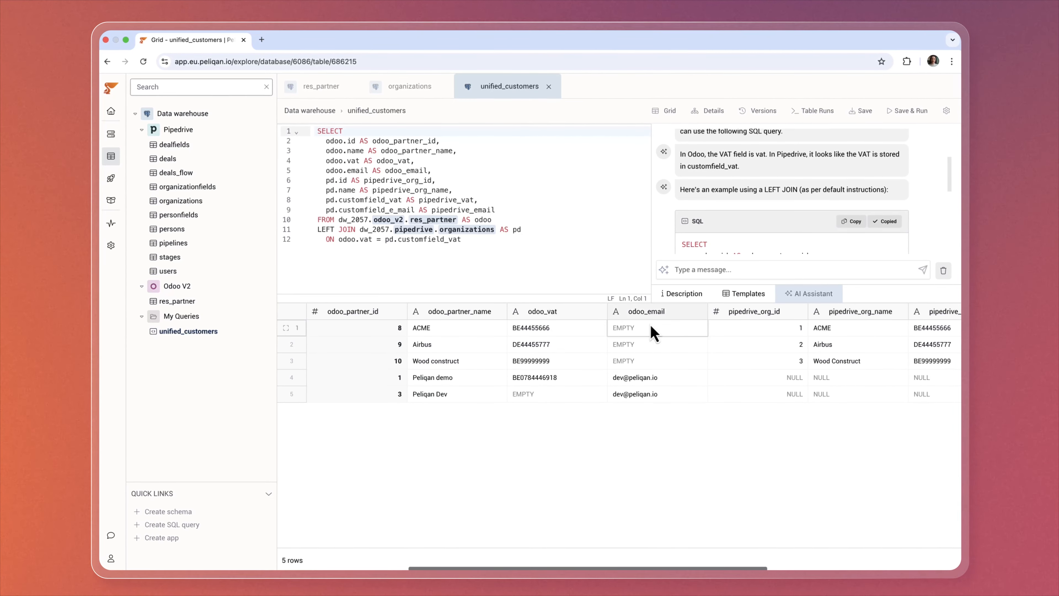
Apply the corrected customfield_vat join with Update and Run, and view the results as a full grid.
click(478, 240)
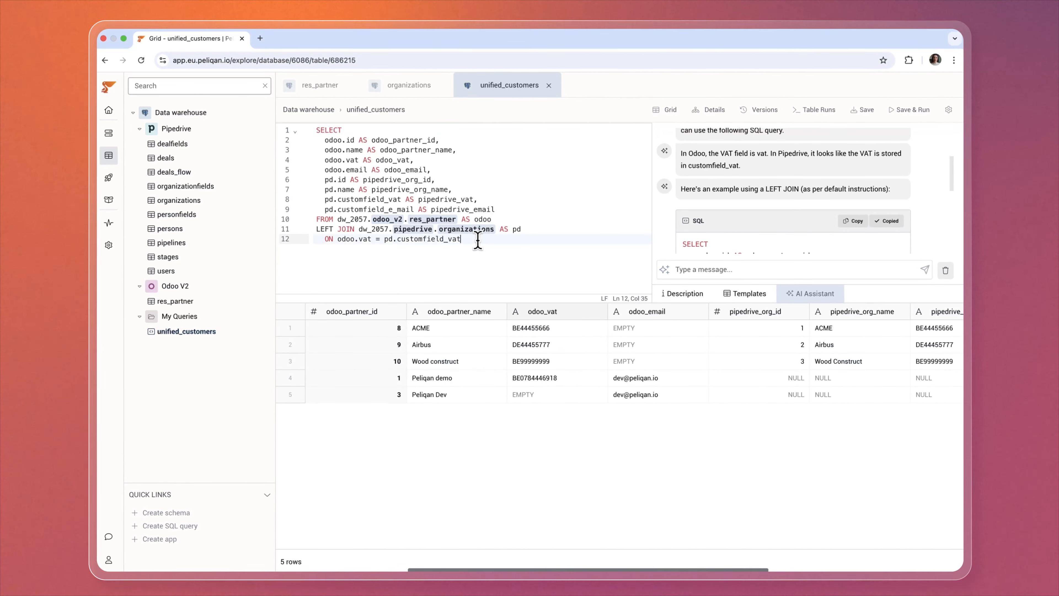
click(909, 109)
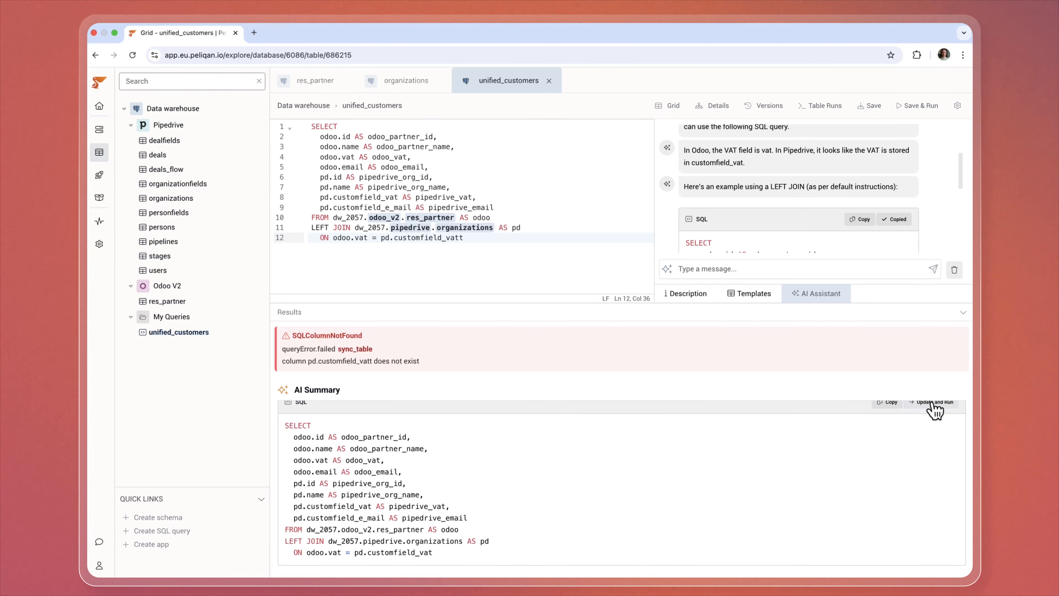
click(933, 404)
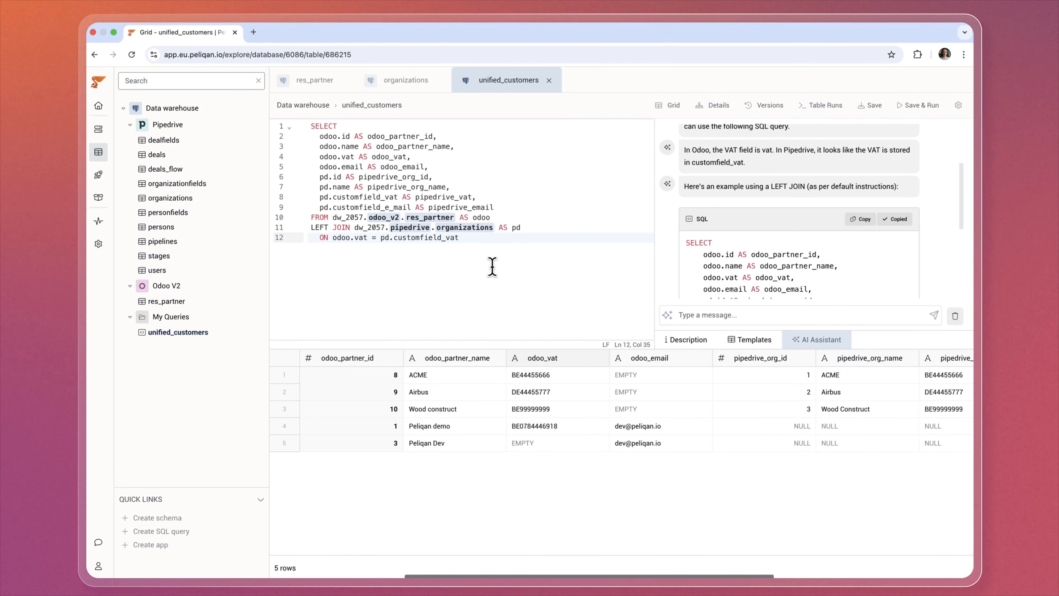
click(676, 108)
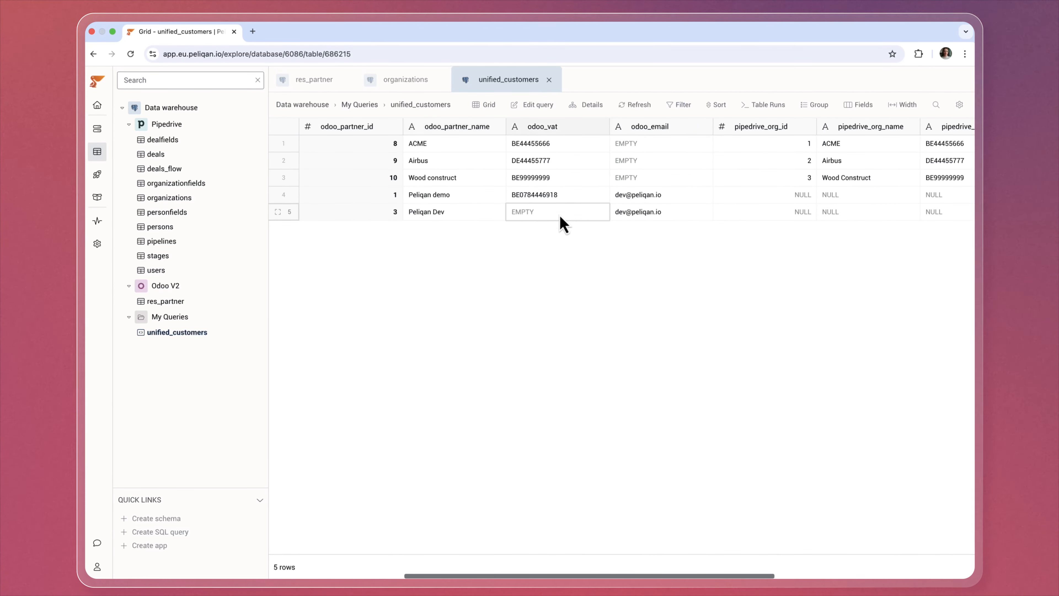
Return to editing unified_customers and review its settings toggles before closing them.
click(547, 107)
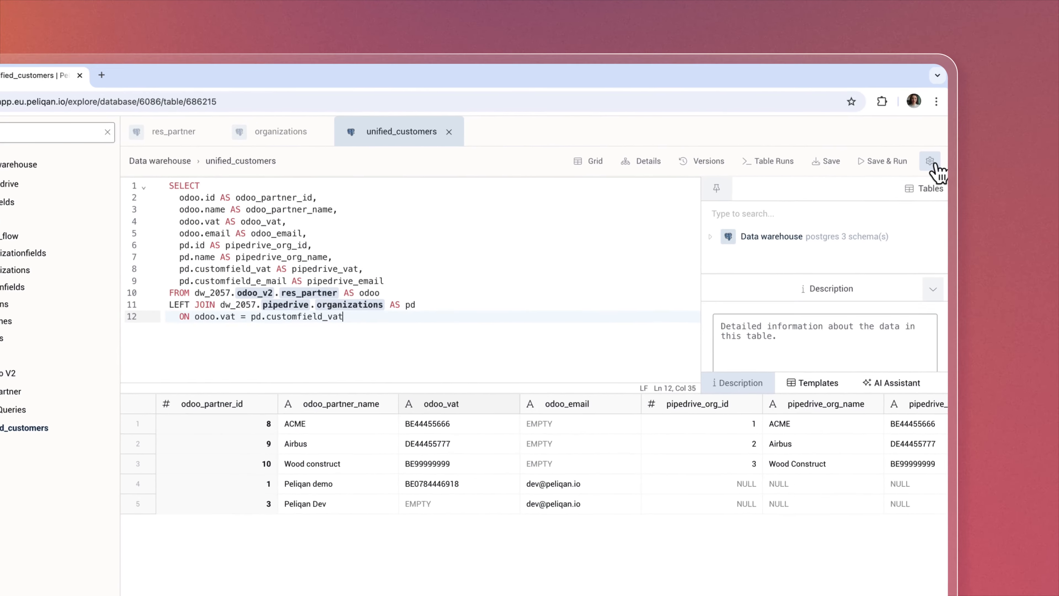
click(960, 105)
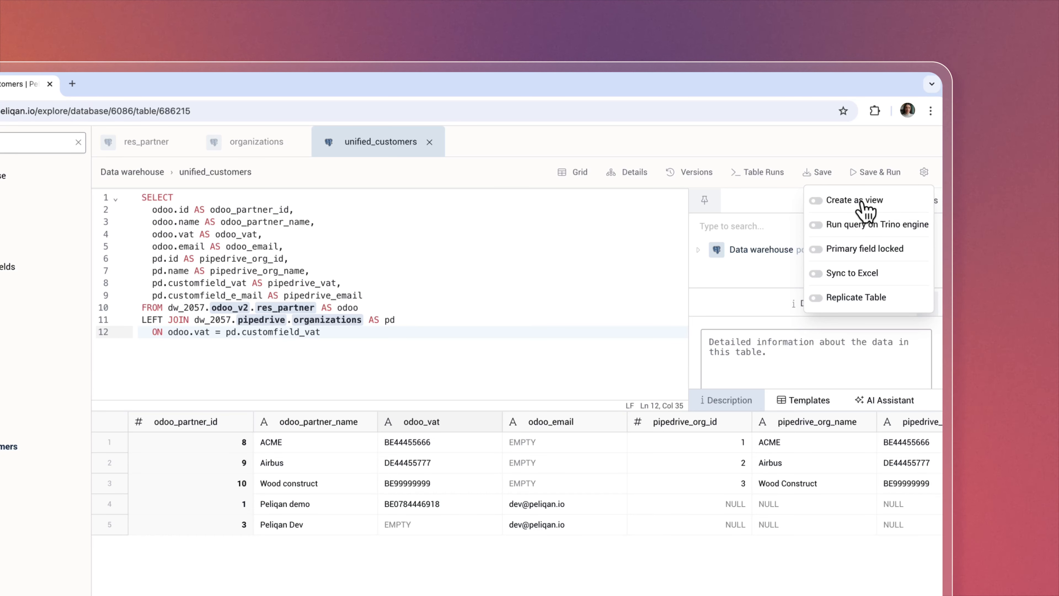
click(491, 232)
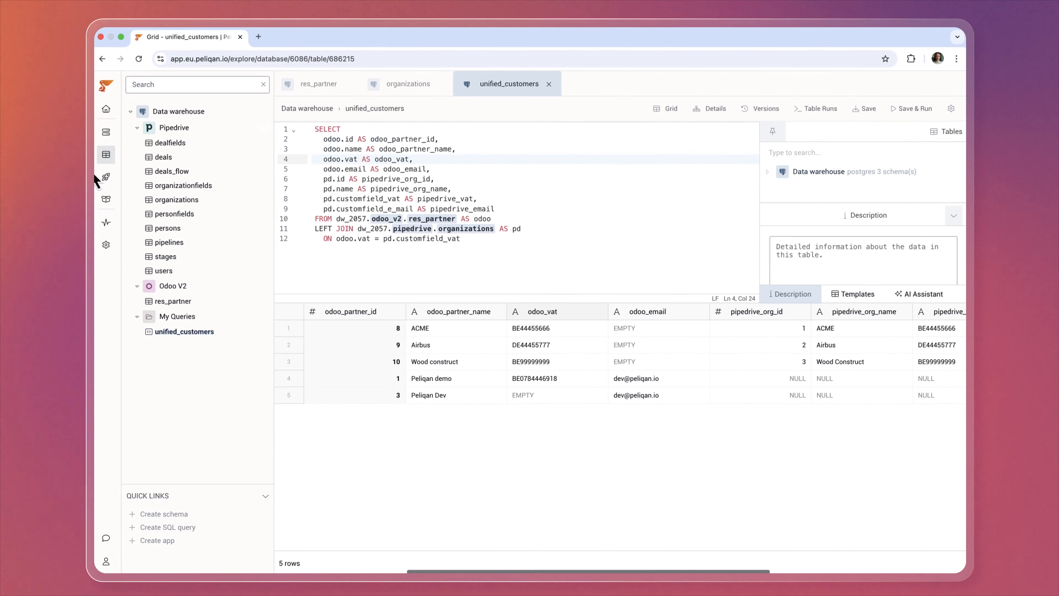
From the apps list, create an empty Streamlit app named My App with starter code.
click(113, 182)
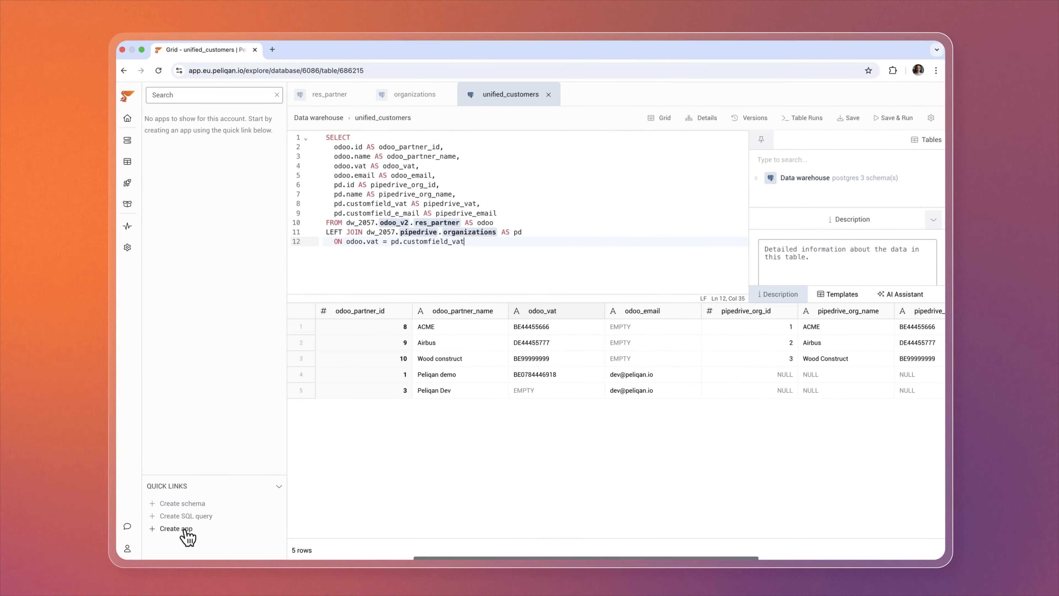
click(189, 529)
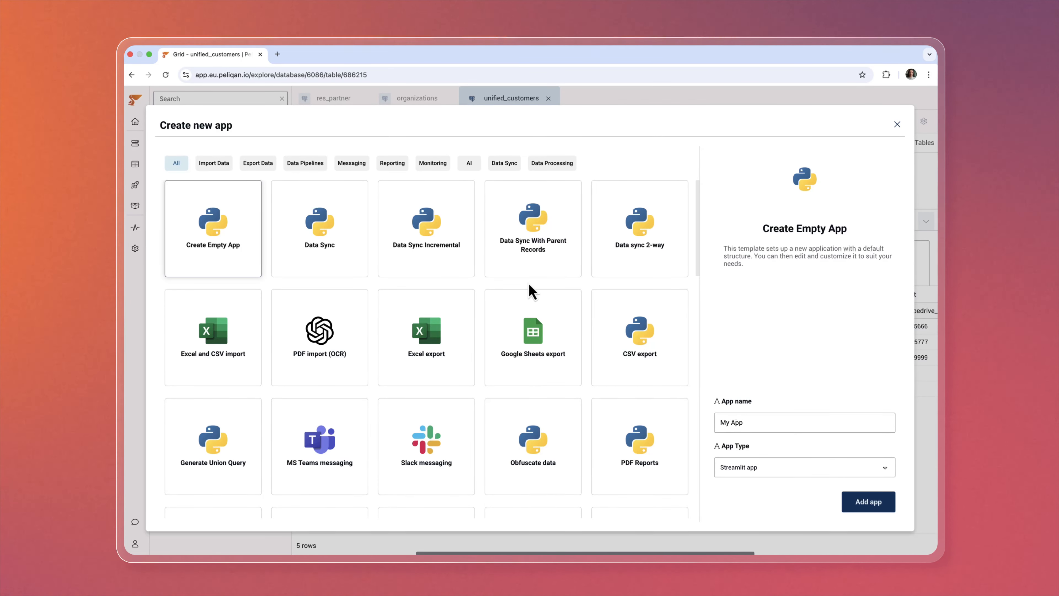
scroll(531, 292, down, 4)
scroll(551, 296, down, 3)
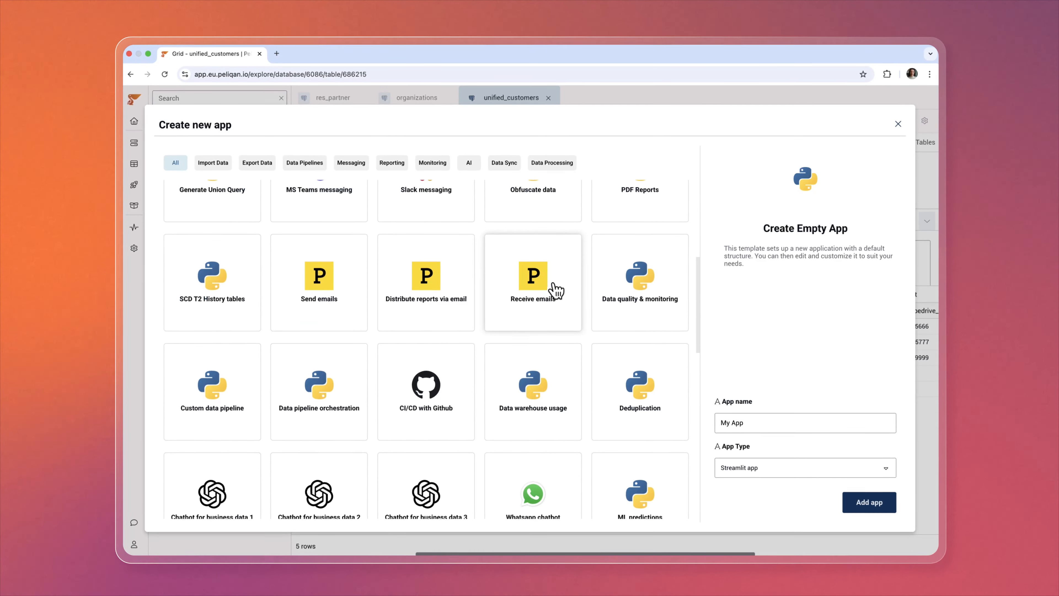
scroll(403, 370, up, 3)
scroll(402, 370, up, 5)
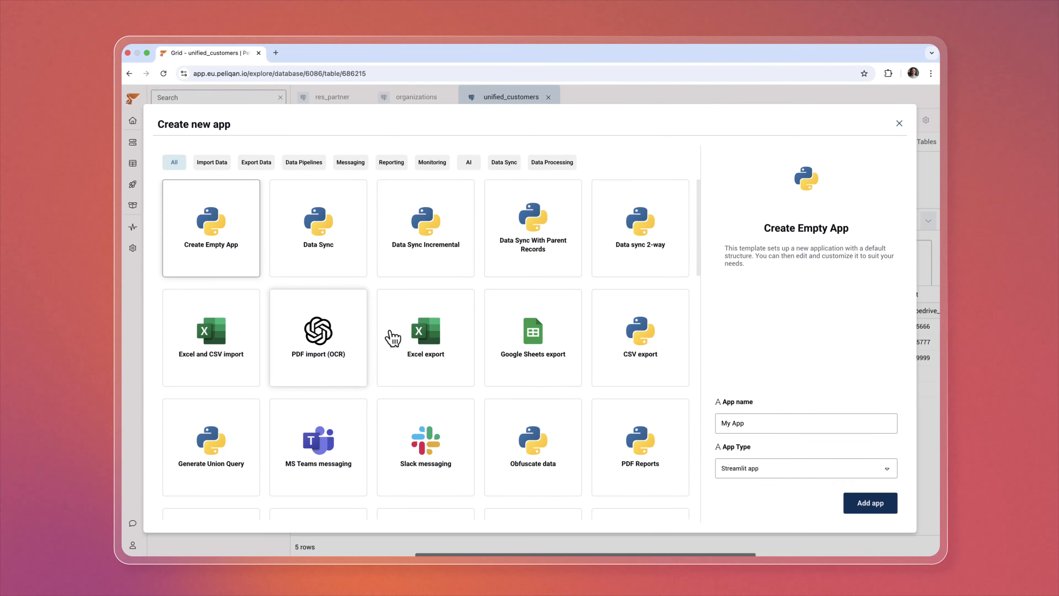
click(870, 502)
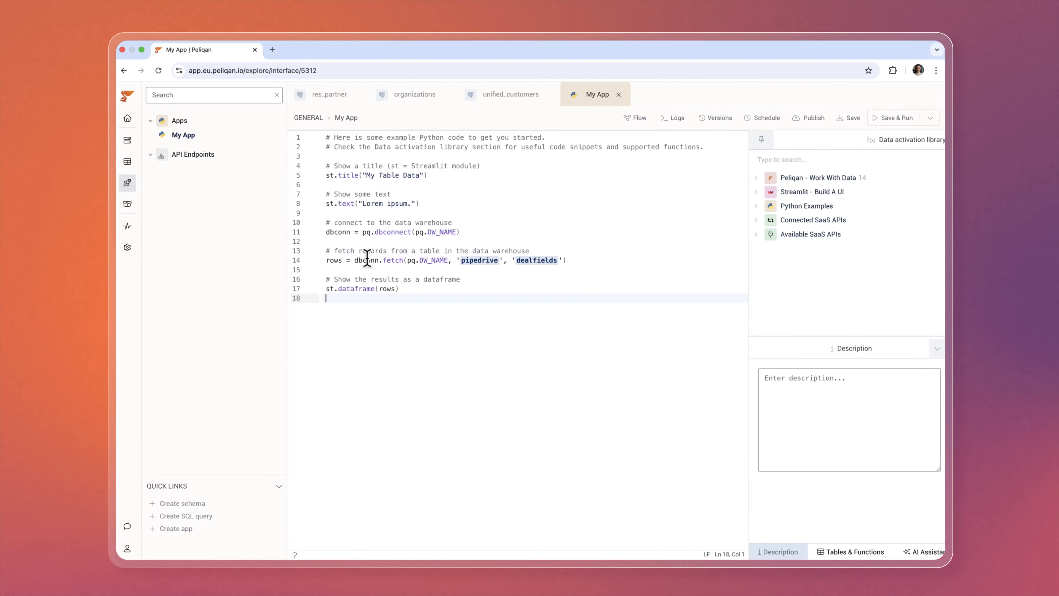
Review the starter code, then delete 'fields' from the 'dealfields' table name on line 14.
click(331, 174)
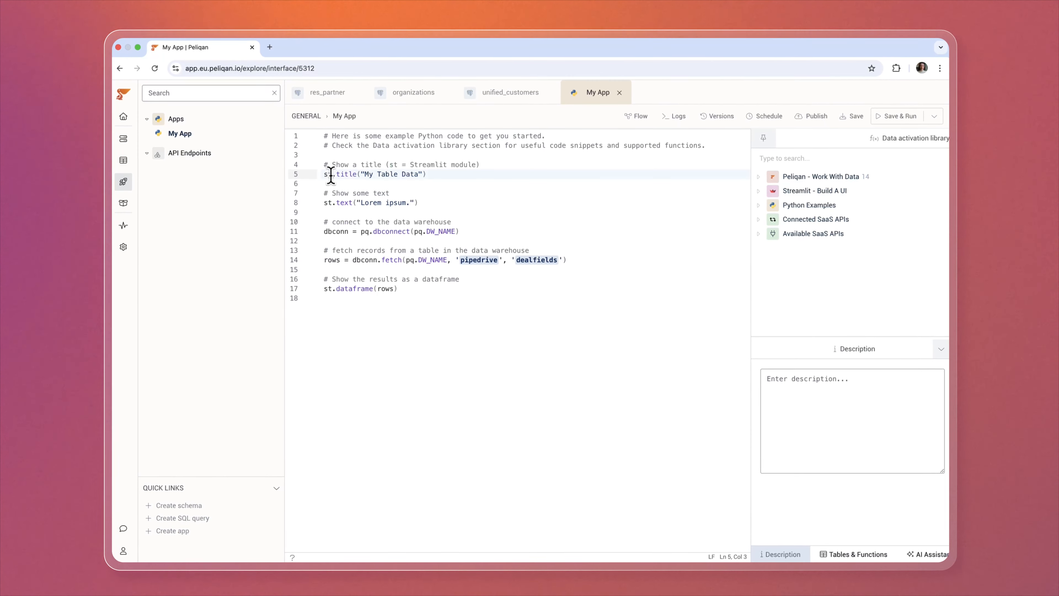
click(354, 183)
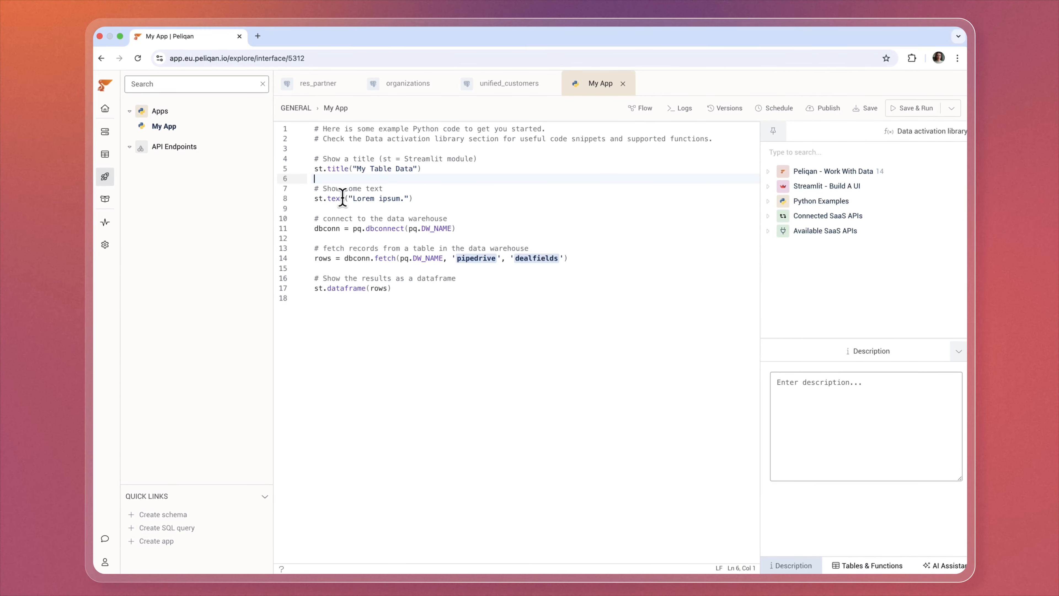
click(346, 231)
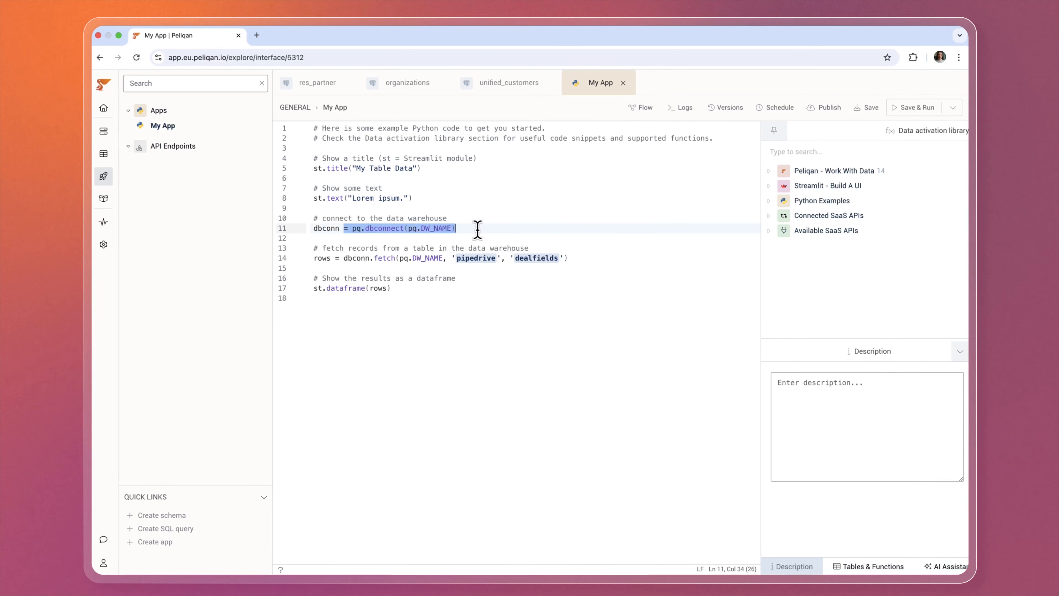
drag(477, 230, 309, 234)
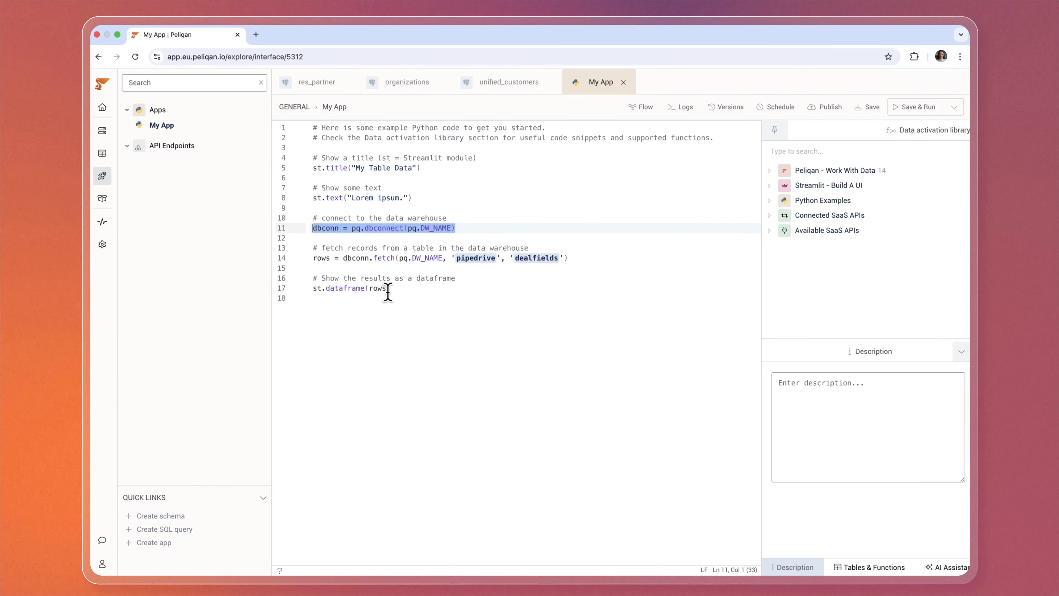
click(483, 301)
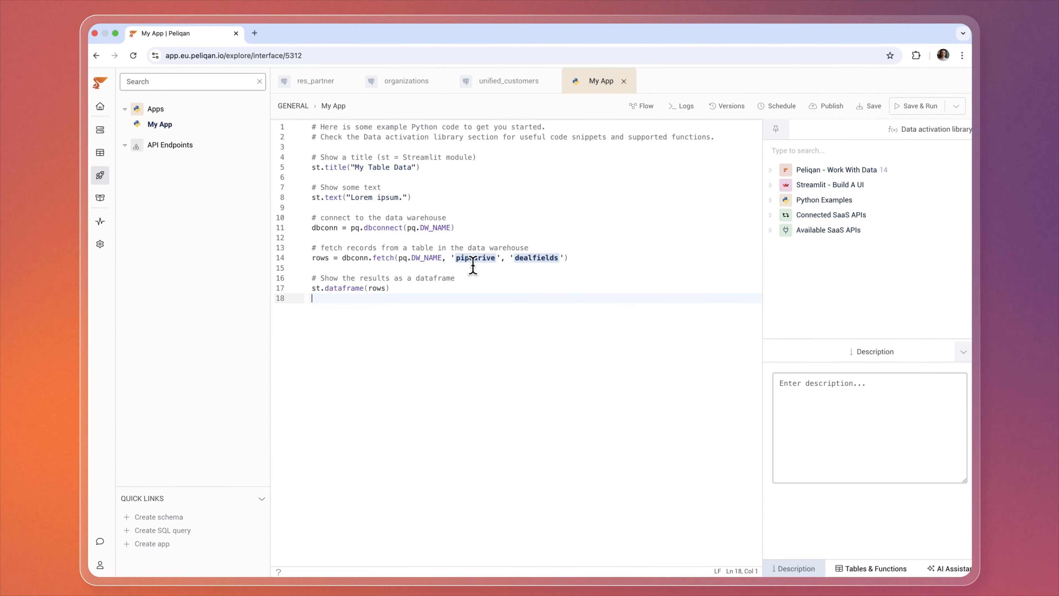
mouse_move(487, 255)
click(532, 256)
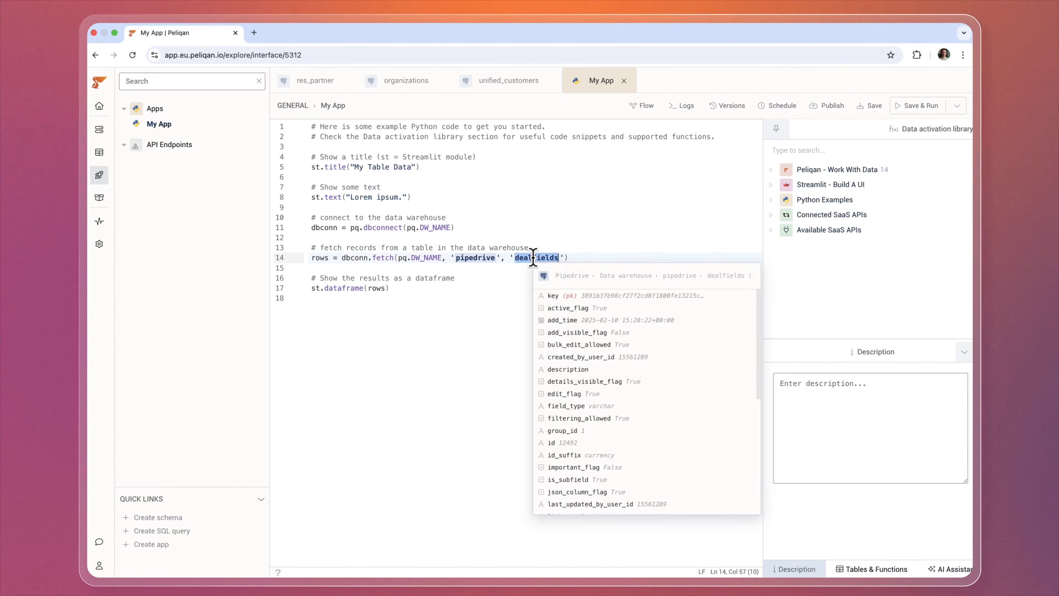
key(Delete)
key(Delete)
key(Delete)
key(Delete)
key(Delete)
key(Delete)
Complete the fetch as 'deals', then save and run the app with a wider preview.
text(s)
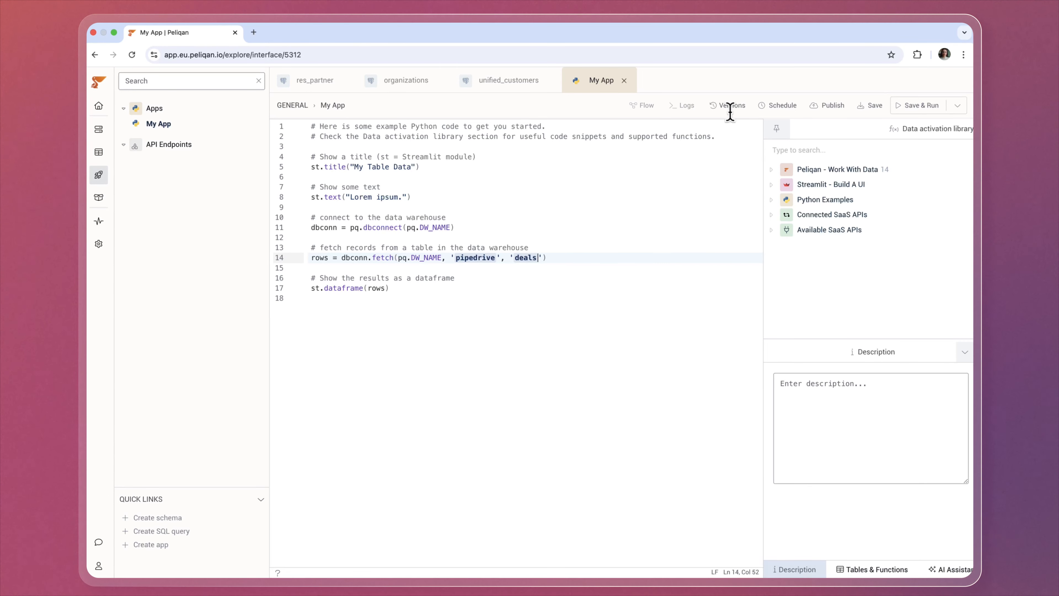
click(894, 109)
drag(518, 272, 445, 284)
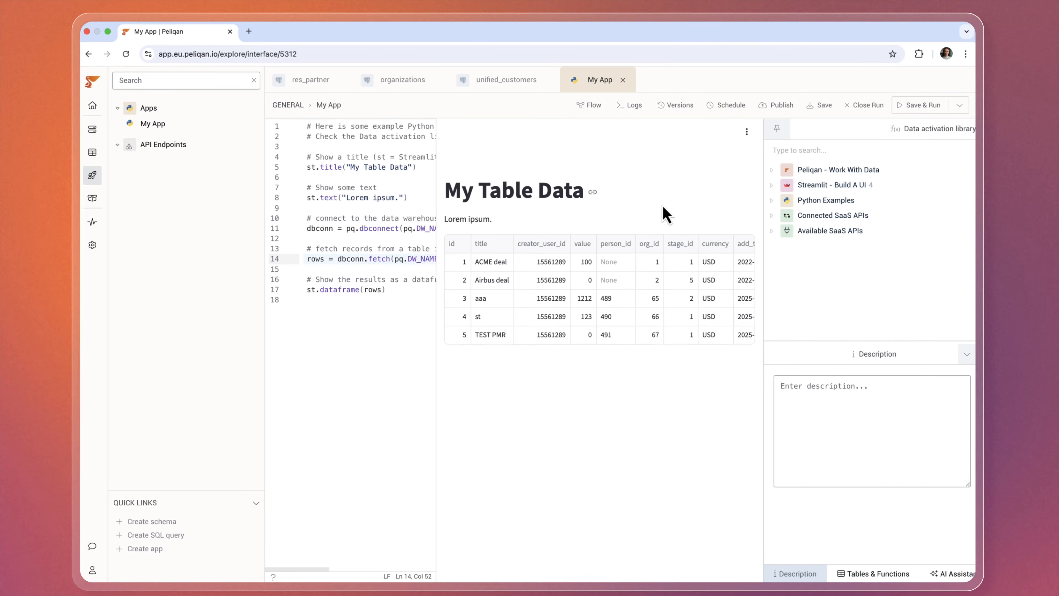
Turn on Schedule App to review the run intervals, then switch scheduling back off.
click(725, 109)
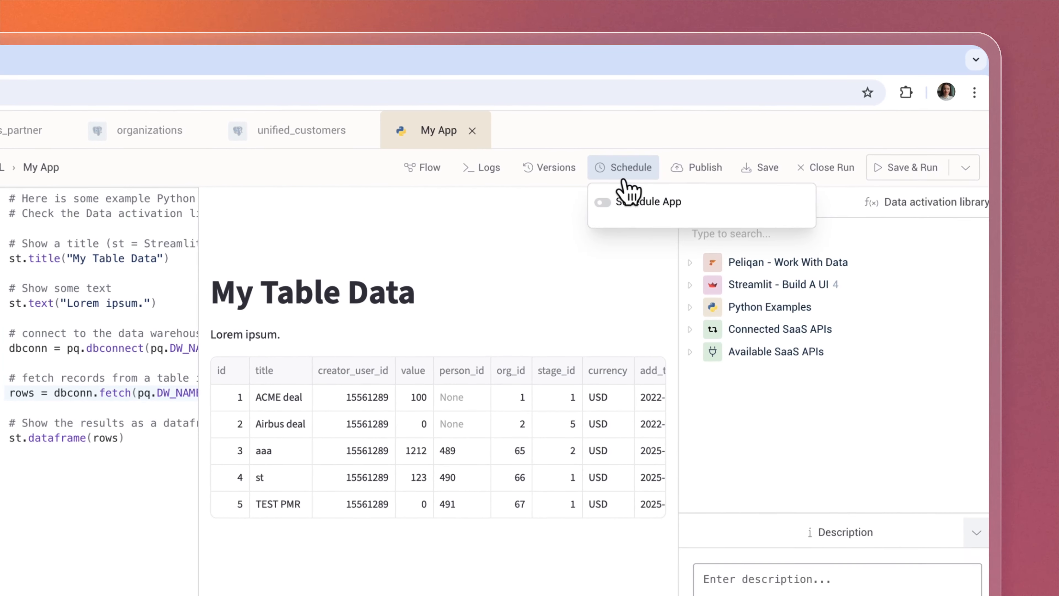
click(621, 196)
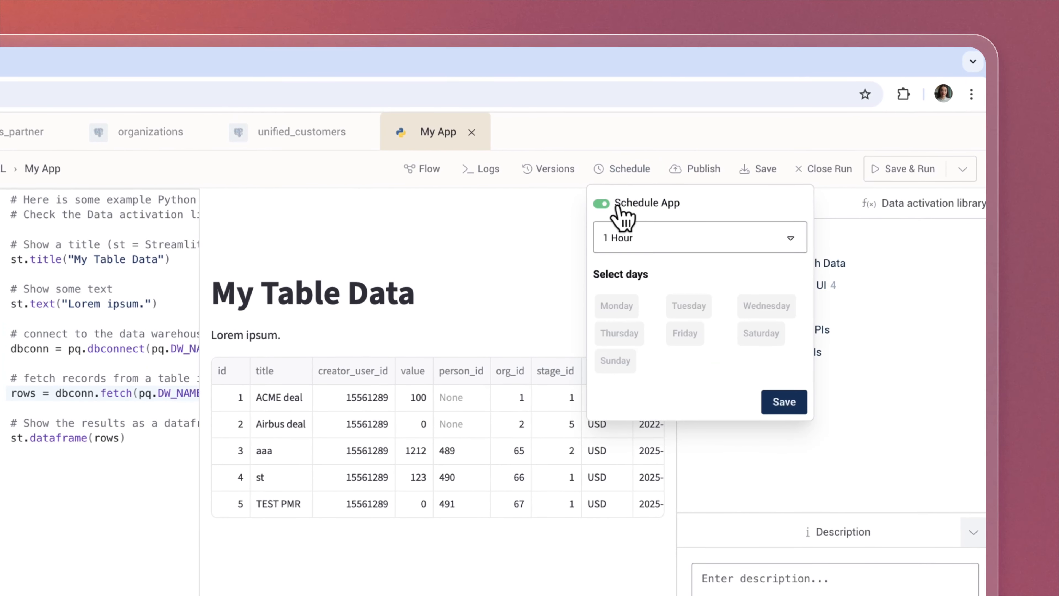
click(675, 237)
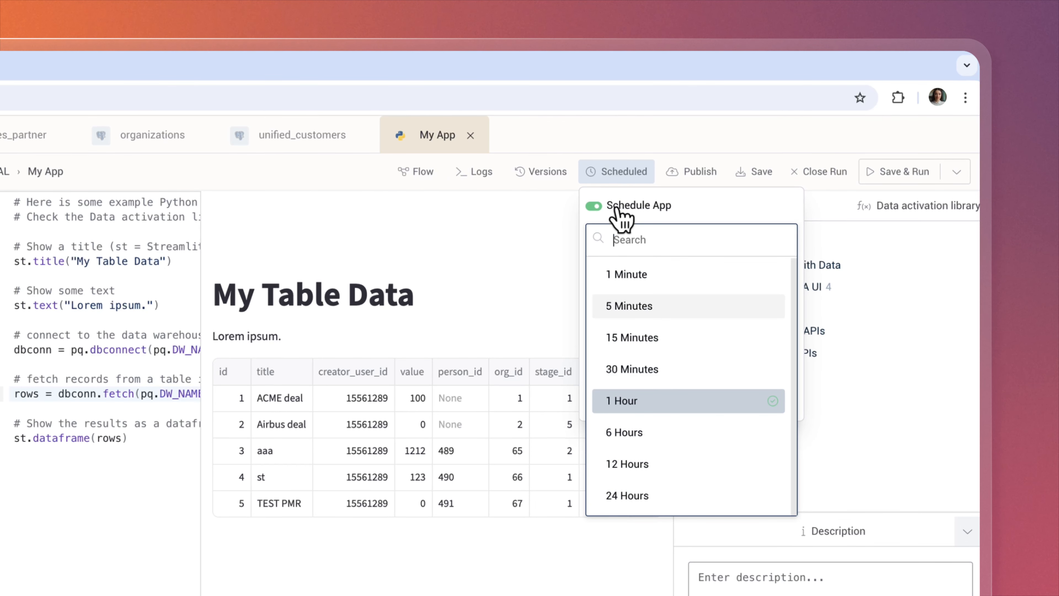
click(598, 205)
click(702, 144)
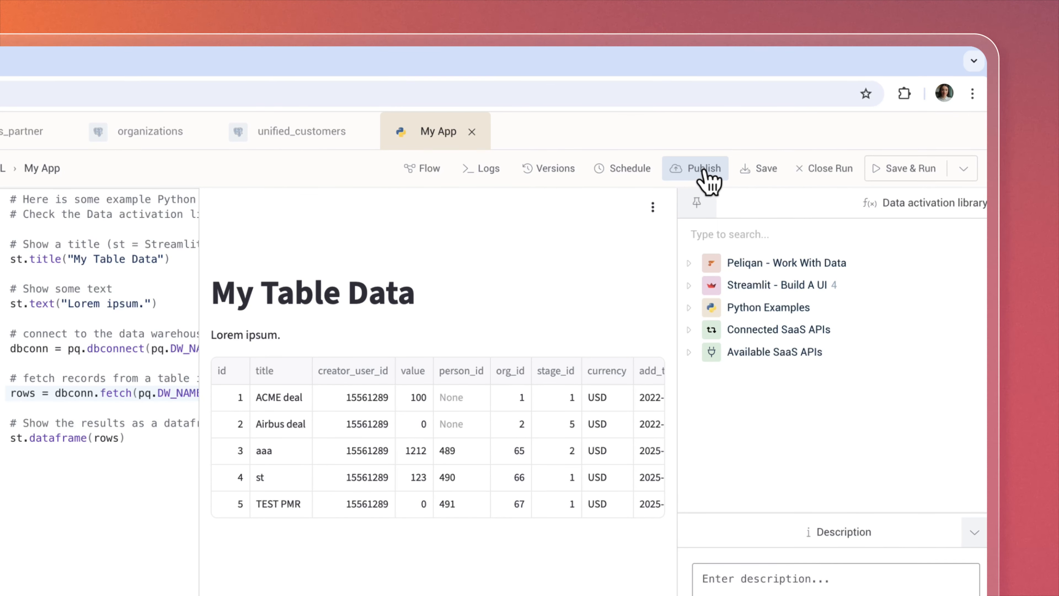
Review the Publish options for Auth Type and Theme, then view My App's run logs.
click(704, 169)
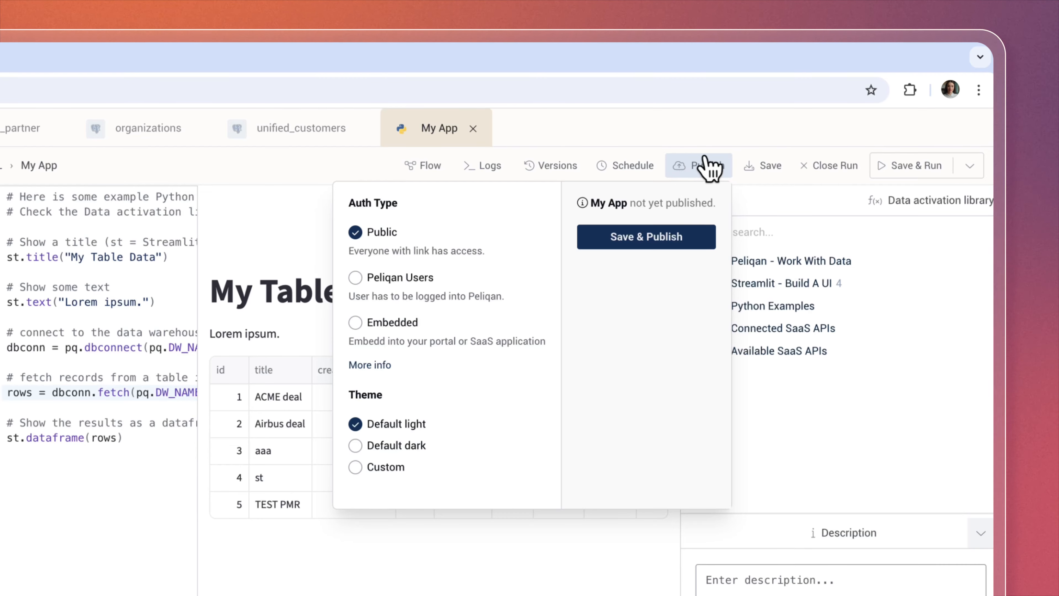
click(710, 139)
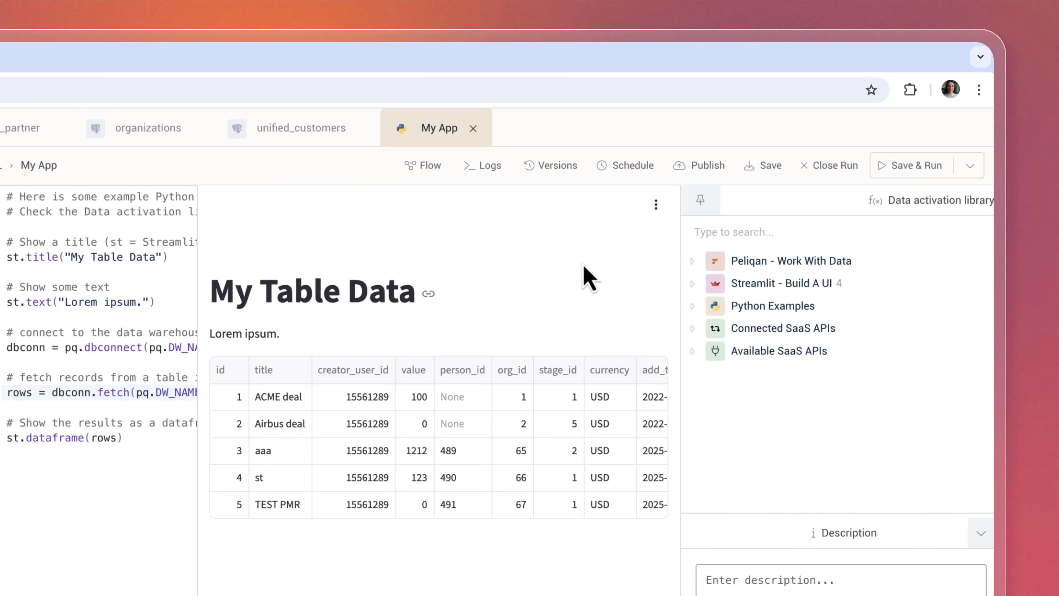
click(485, 166)
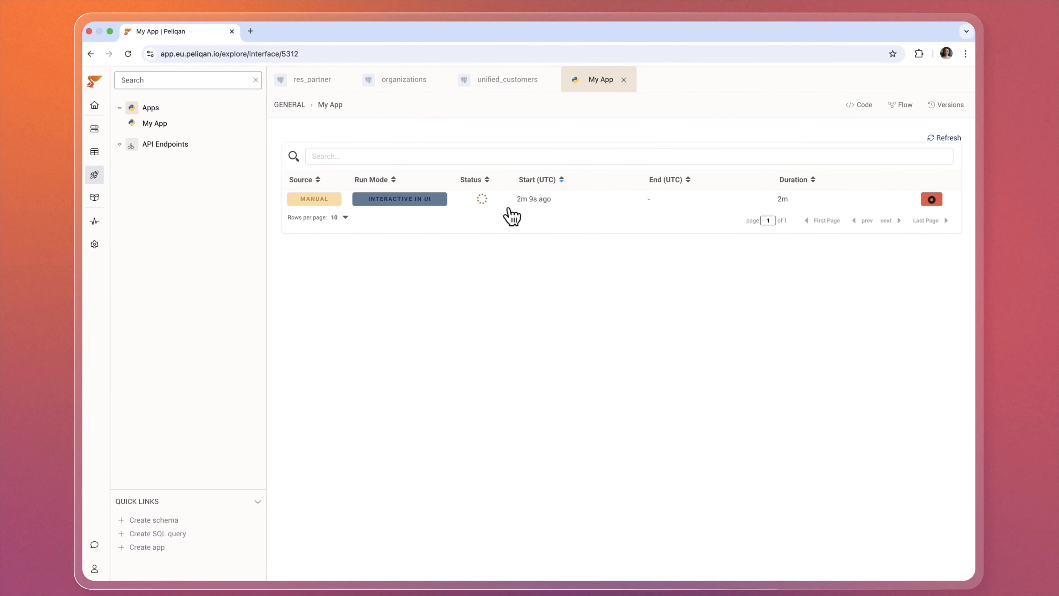